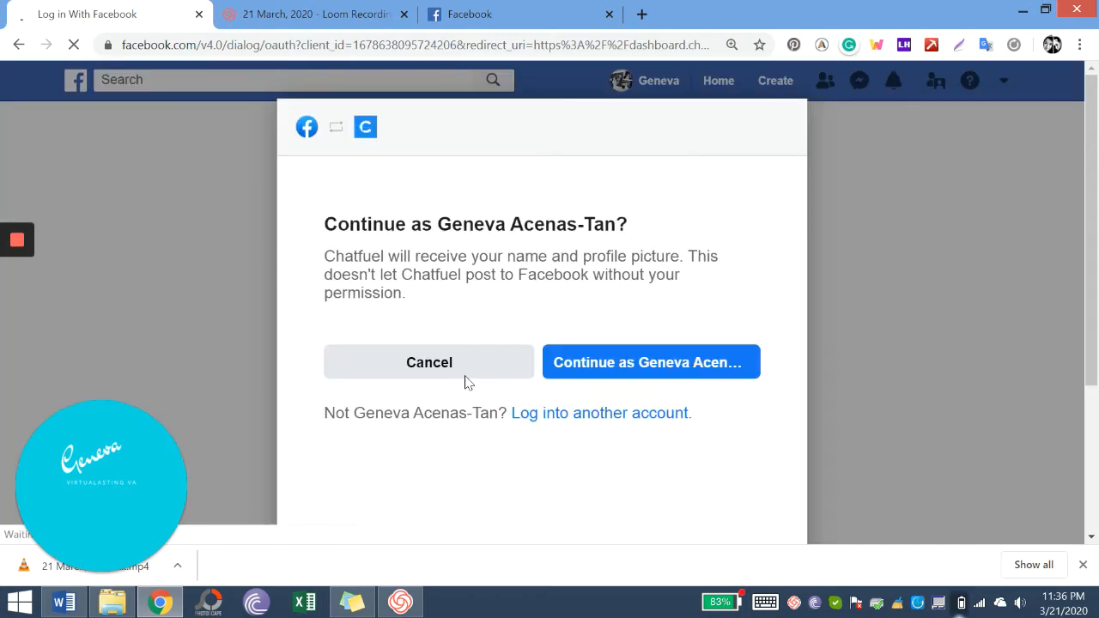
- Continue as the logged-in account and select the G Online Store page
left_click(591, 369)
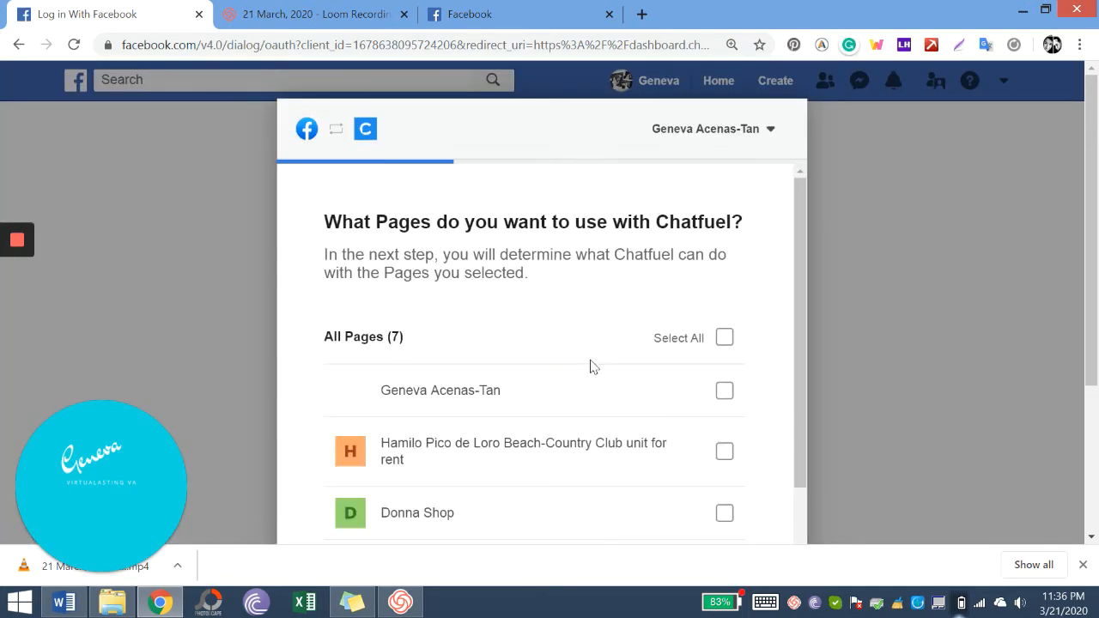
scroll(615, 356, "down", 1)
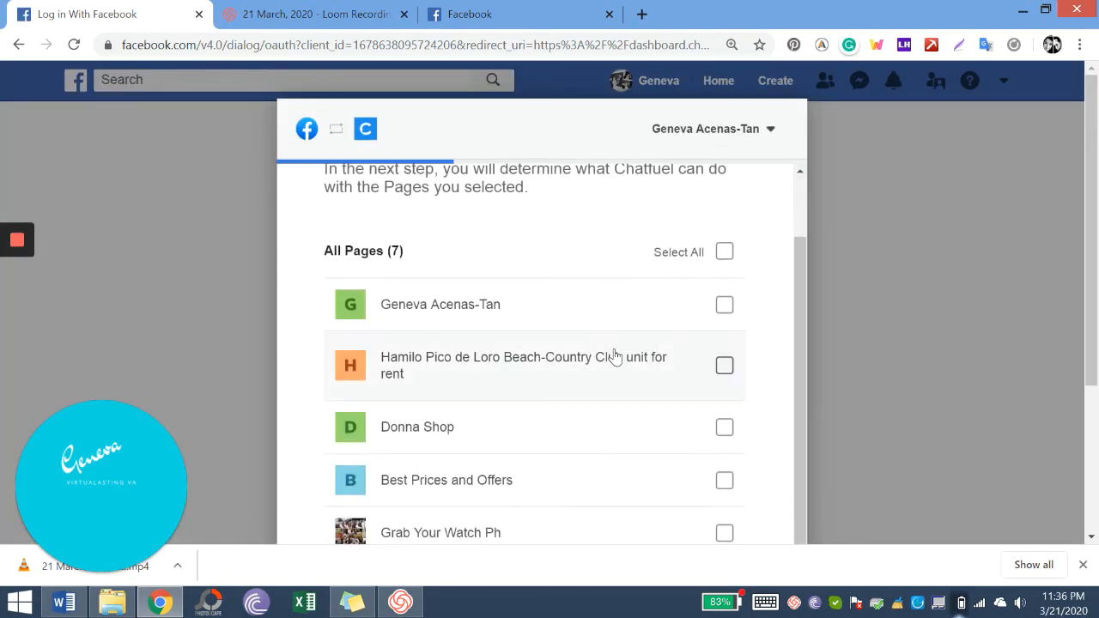
scroll(615, 357, "down", 1)
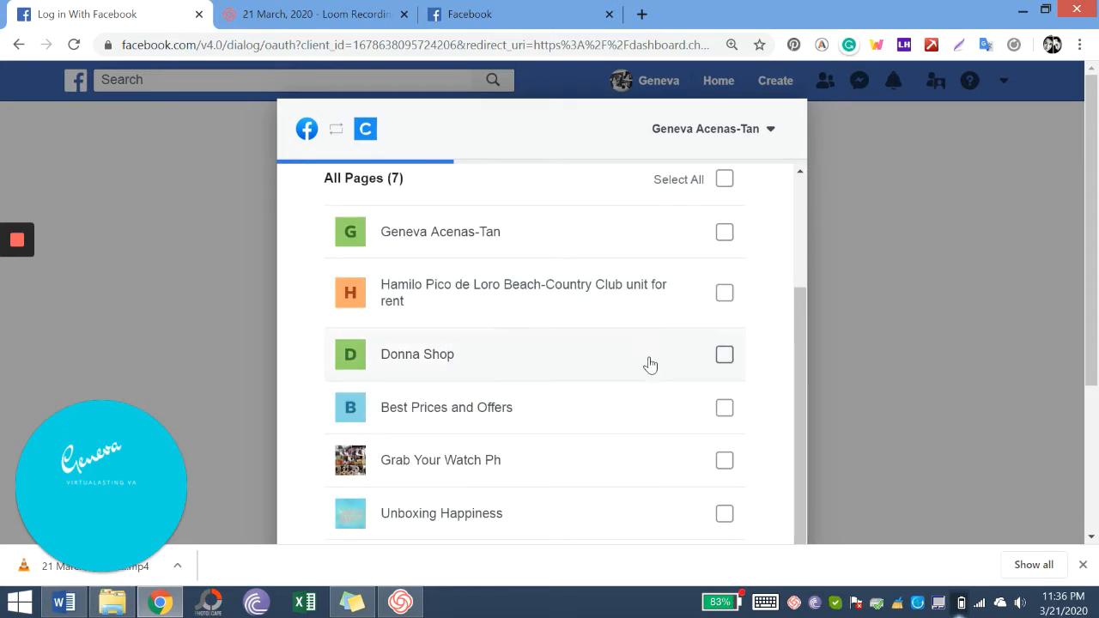
scroll(650, 365, "down", 1)
scroll(650, 365, "down", 1)
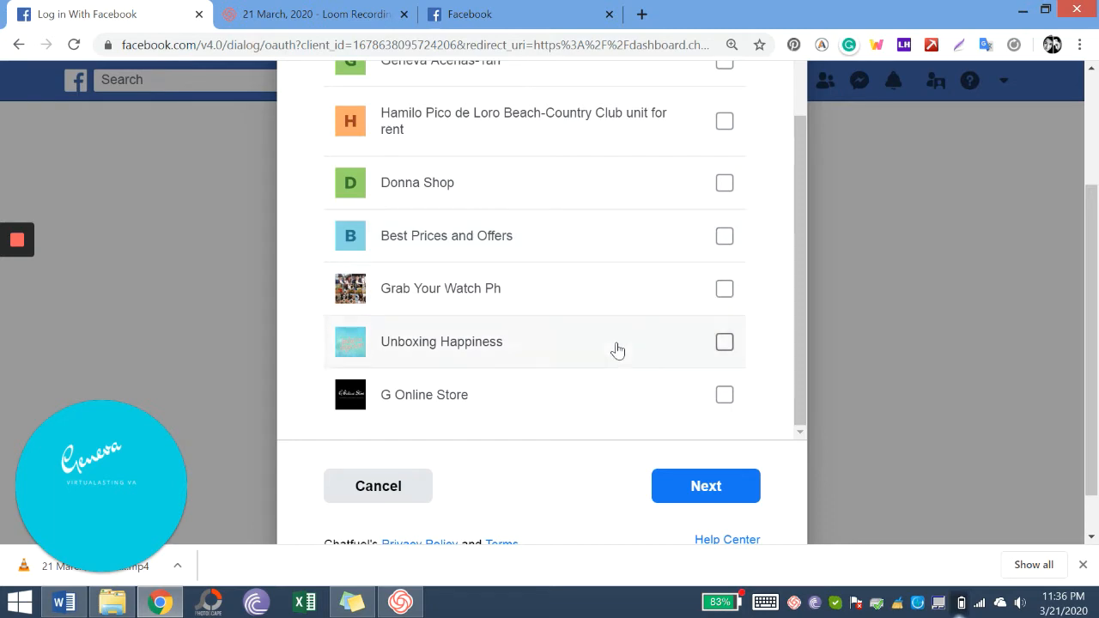
left_click(635, 393)
left_click(724, 485)
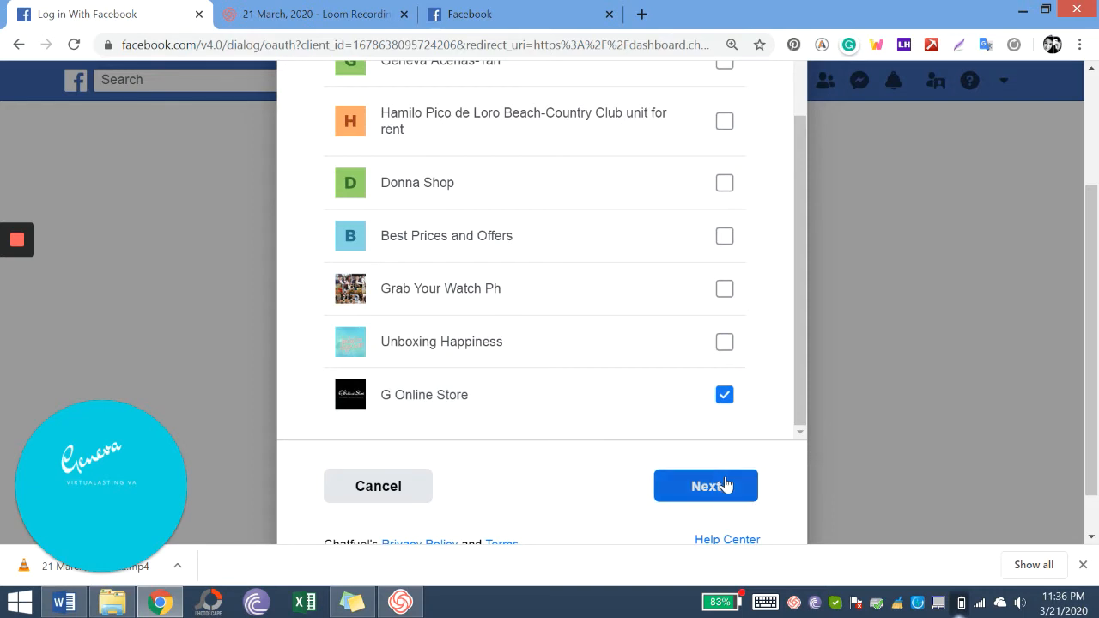
- Keep all requested permissions enabled, finish linking and acknowledge the confirmation
scroll(574, 236, "up", 1)
scroll(574, 236, "up", 2)
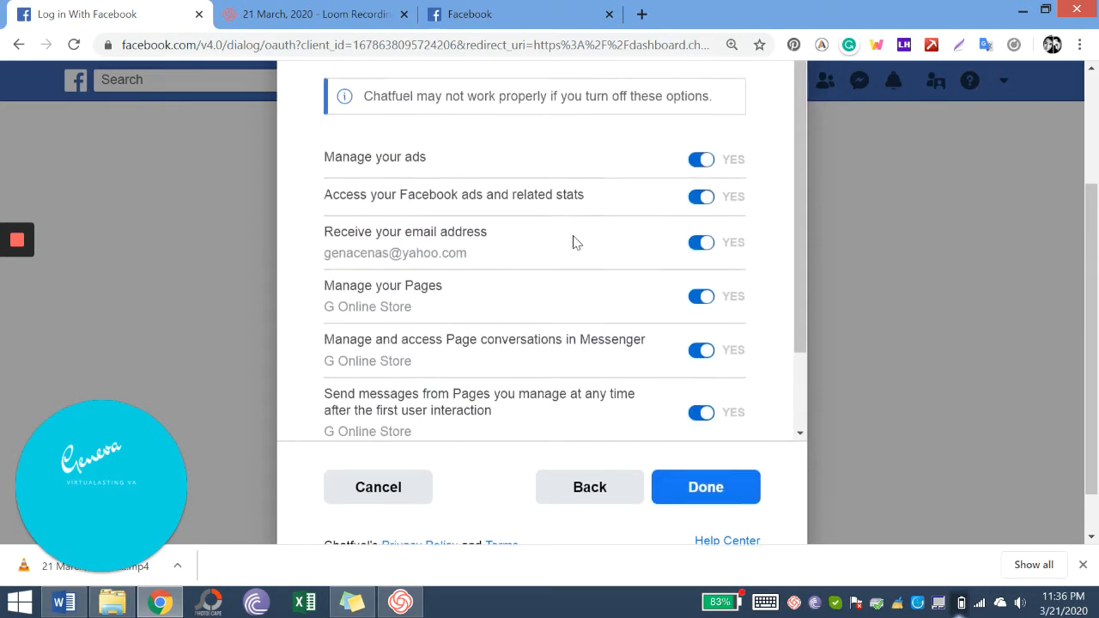
scroll(575, 241, "down", 2)
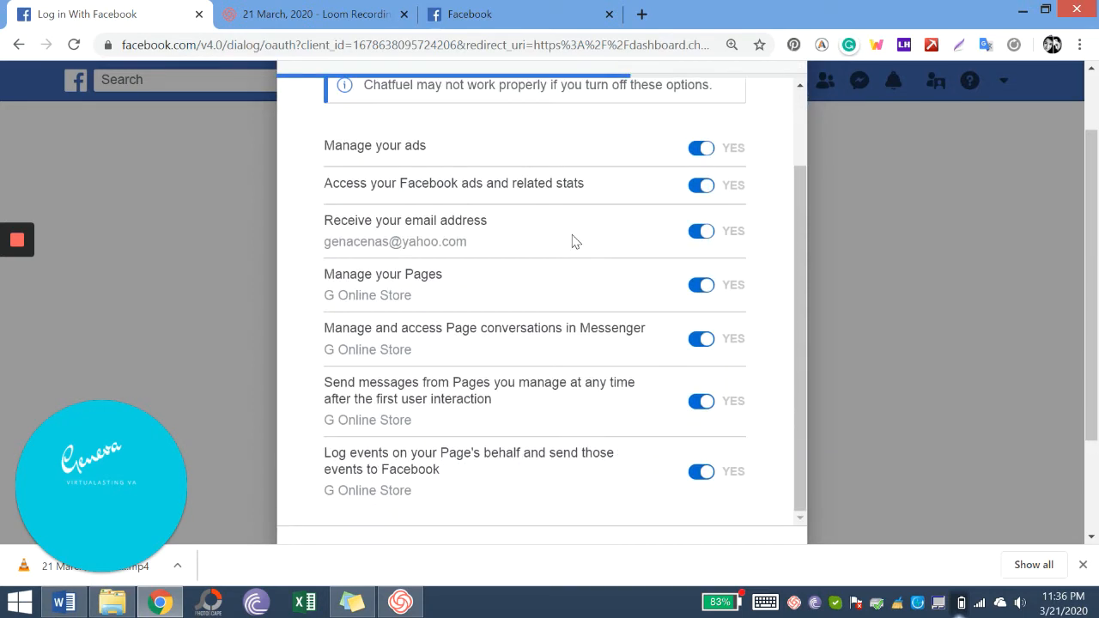
scroll(574, 241, "down", 2)
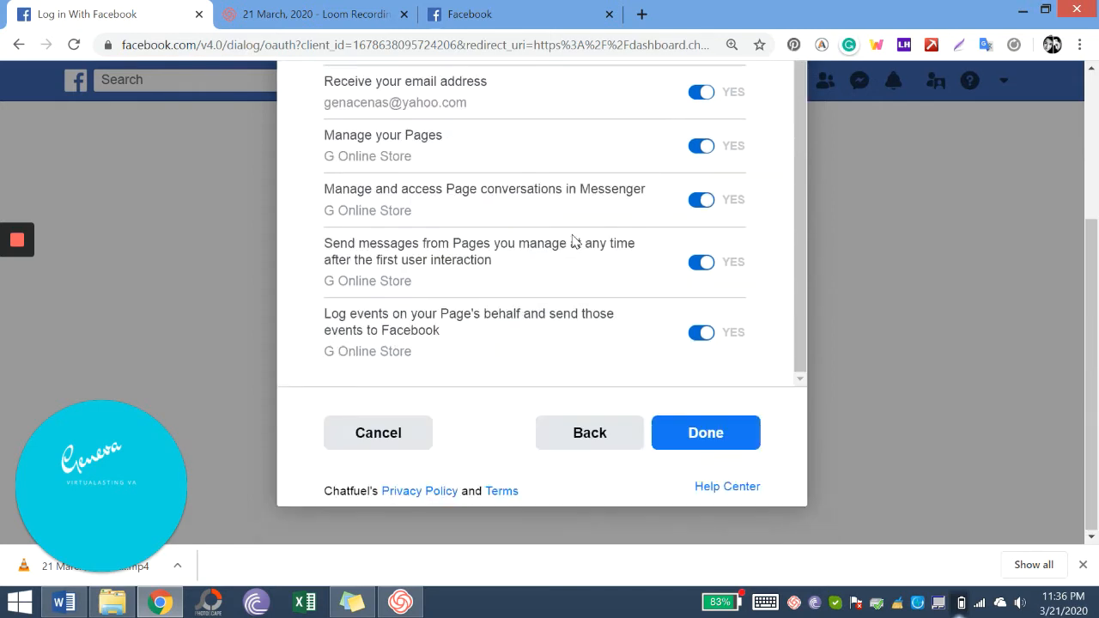
left_click(721, 441)
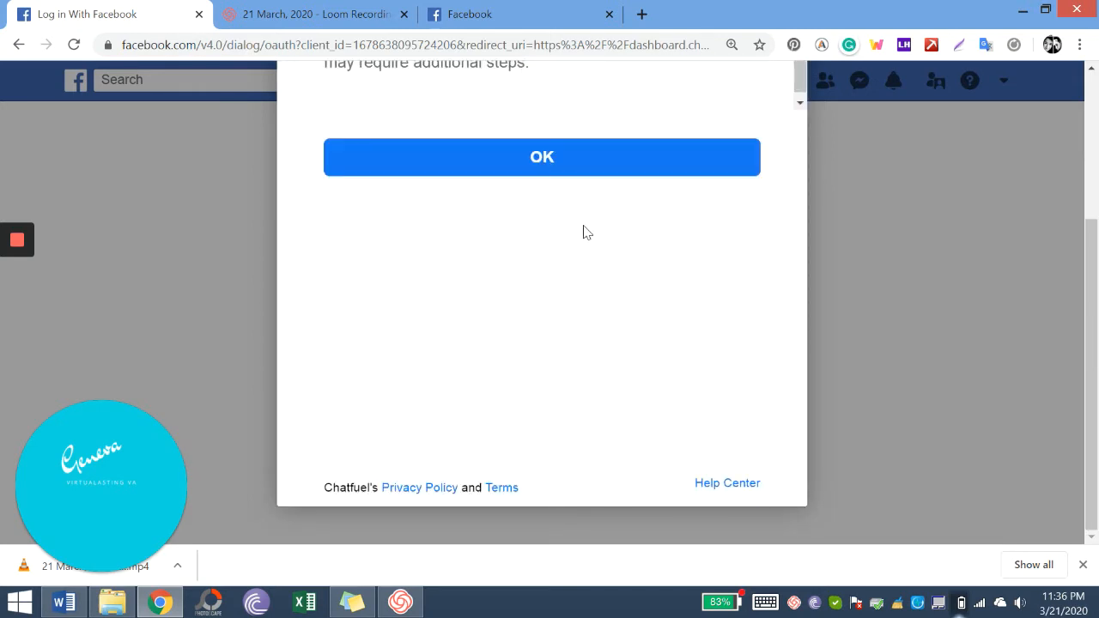
scroll(583, 232, "up", 2)
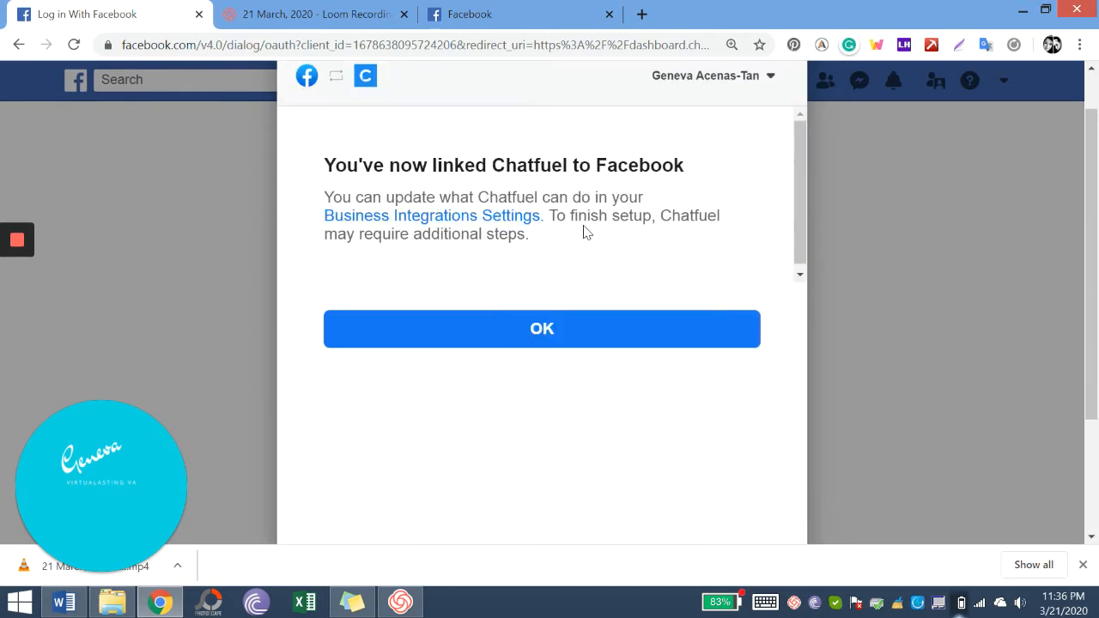
left_click(566, 325)
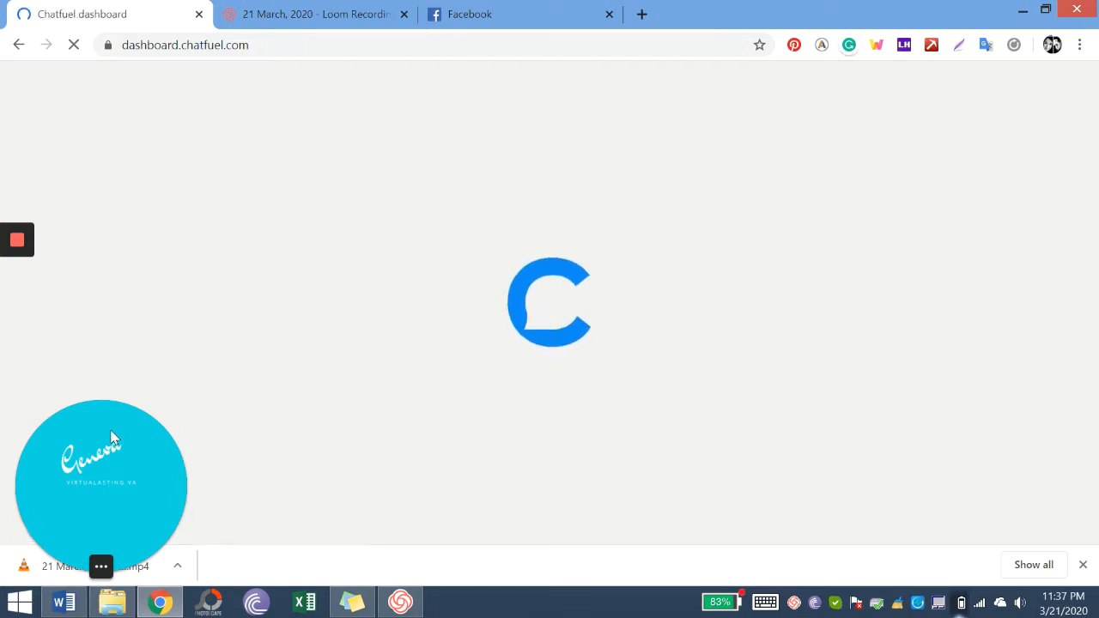
- Drag across the Chatfuel dashboard page while it loads
left_click_drag(112, 436, 197, 426)
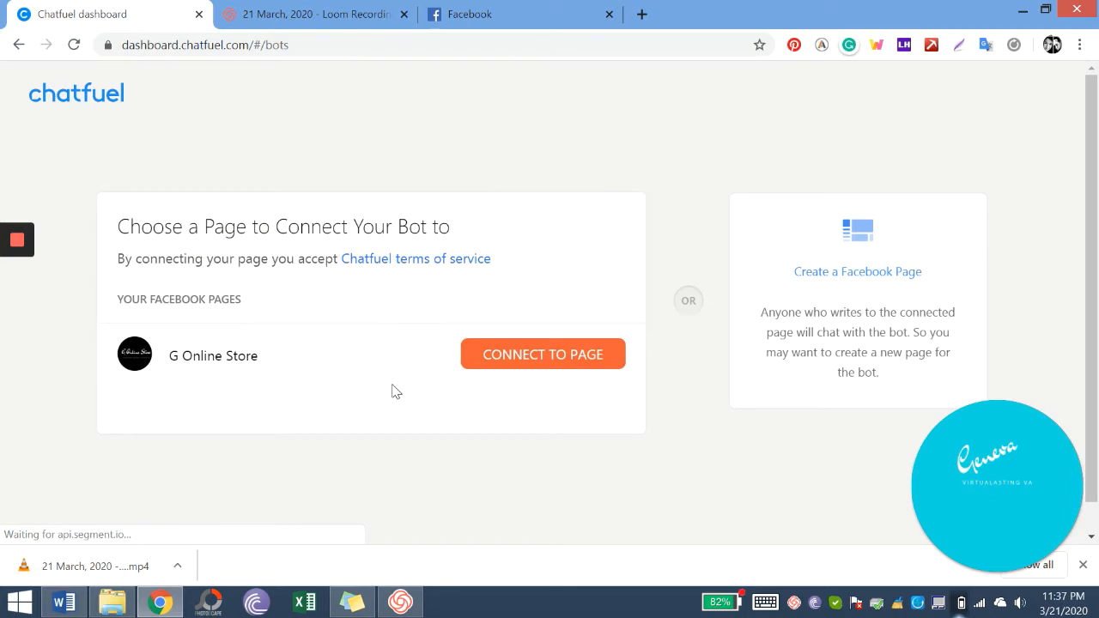
- Connect the bot to G Online Store and choose the Free plan
left_click(507, 359)
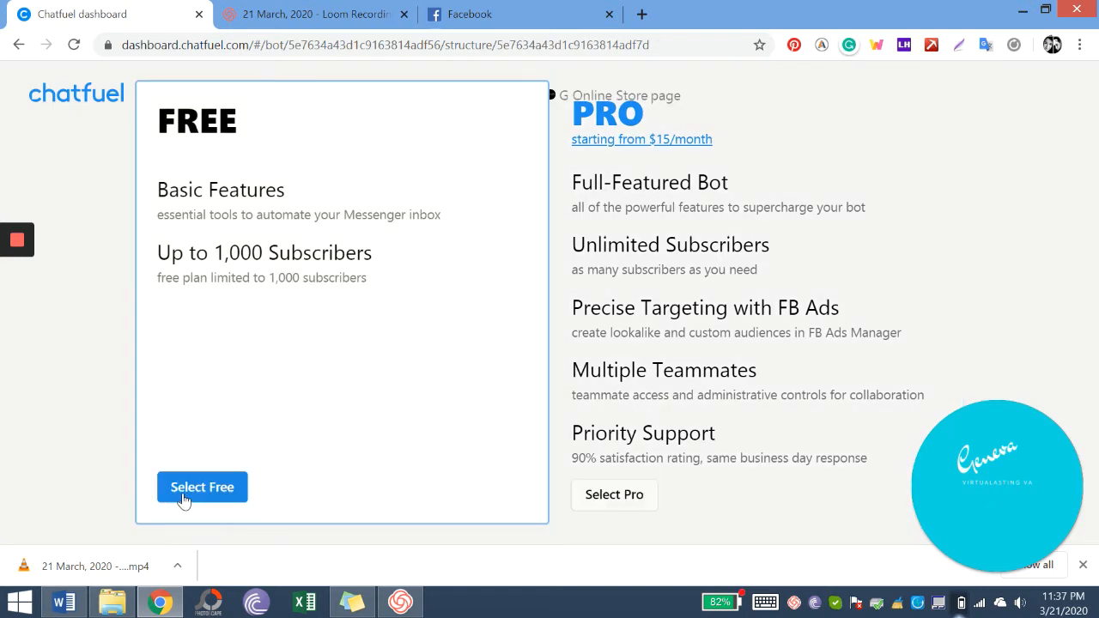
left_click(183, 498)
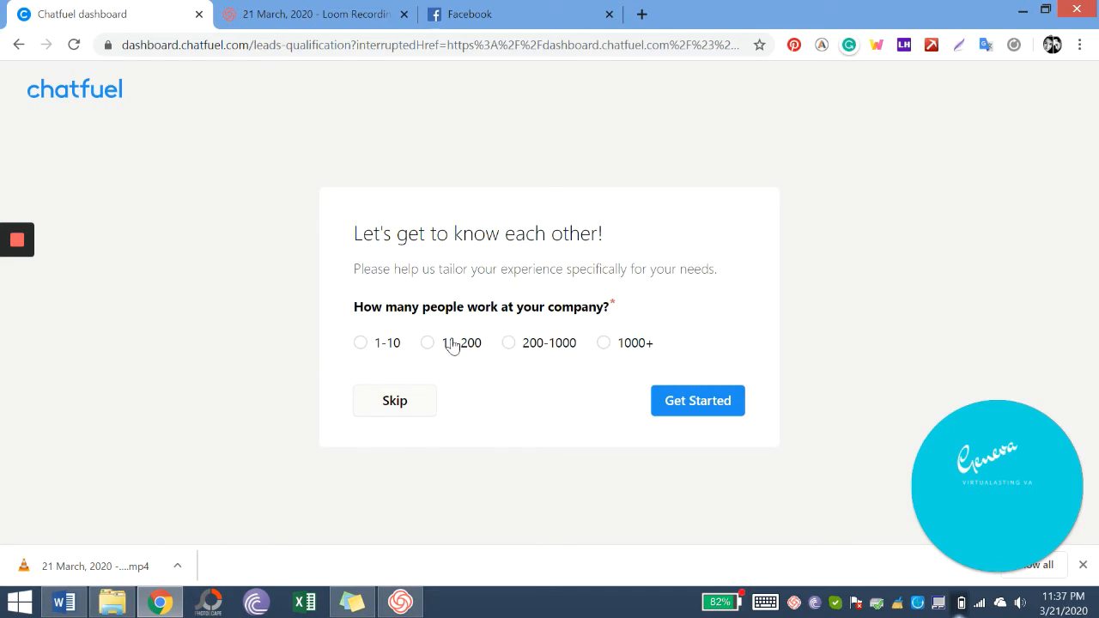
- Answer company size 1-10, not an agency, business type Other, then skip the rest
left_click(394, 343)
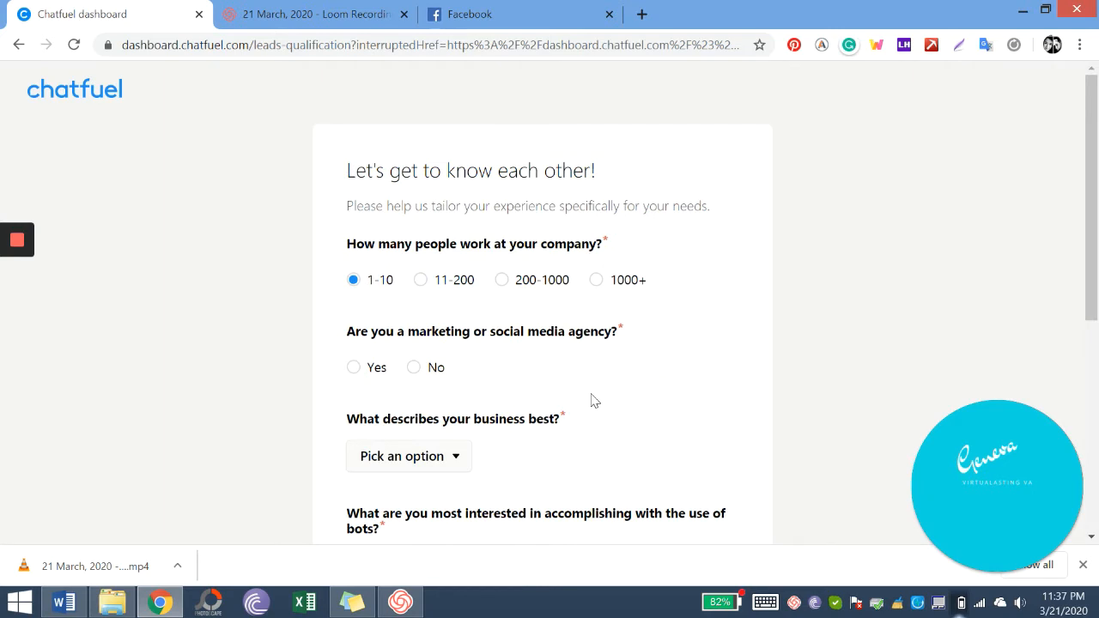
left_click(420, 367)
scroll(439, 328, "down", 2)
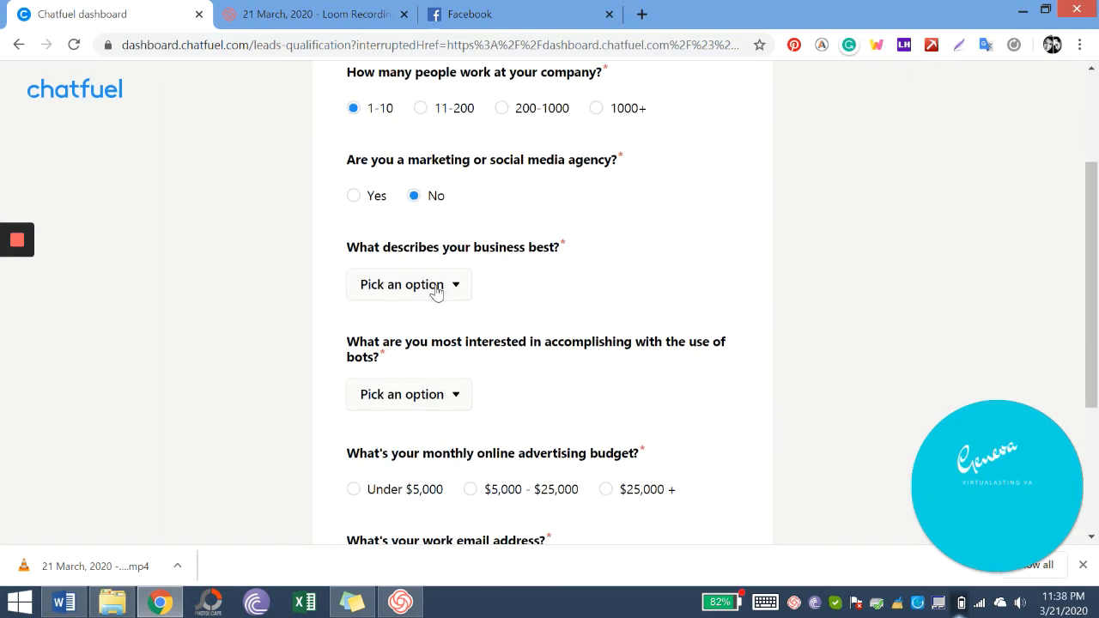
left_click(436, 288)
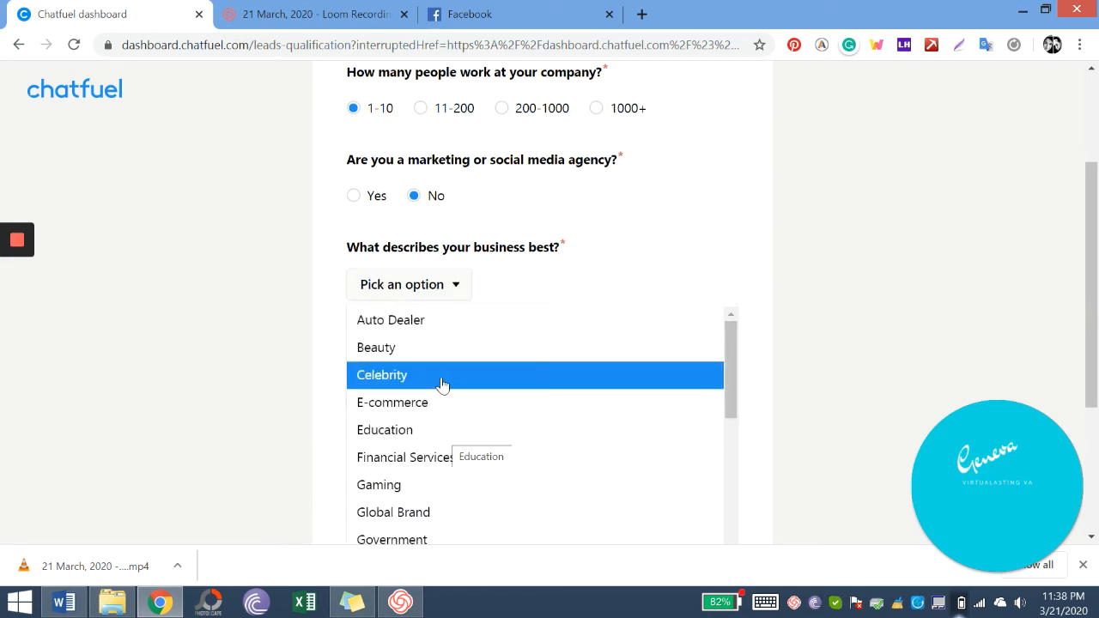
scroll(443, 383, "down", 1)
scroll(443, 383, "down", 1)
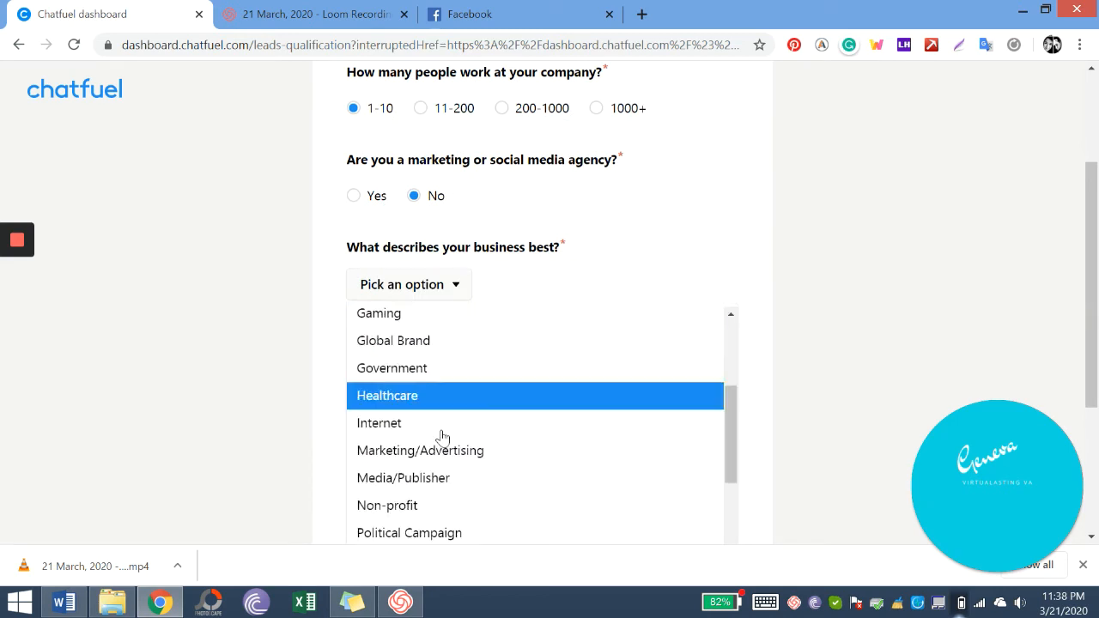
scroll(448, 450, "down", 2)
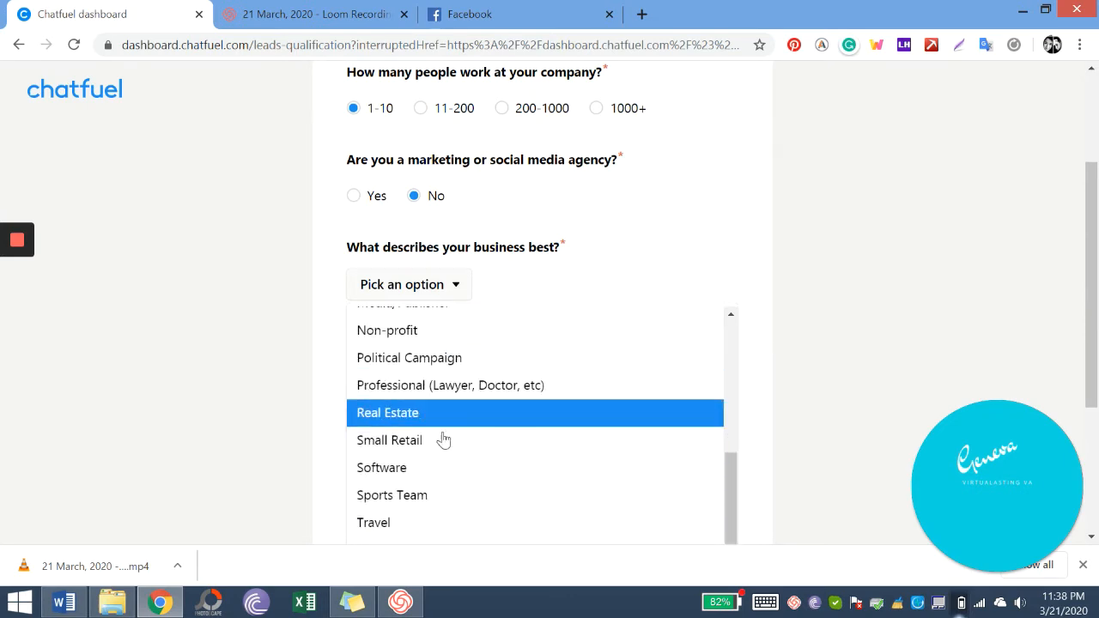
scroll(438, 429, "down", 2)
left_click(447, 390)
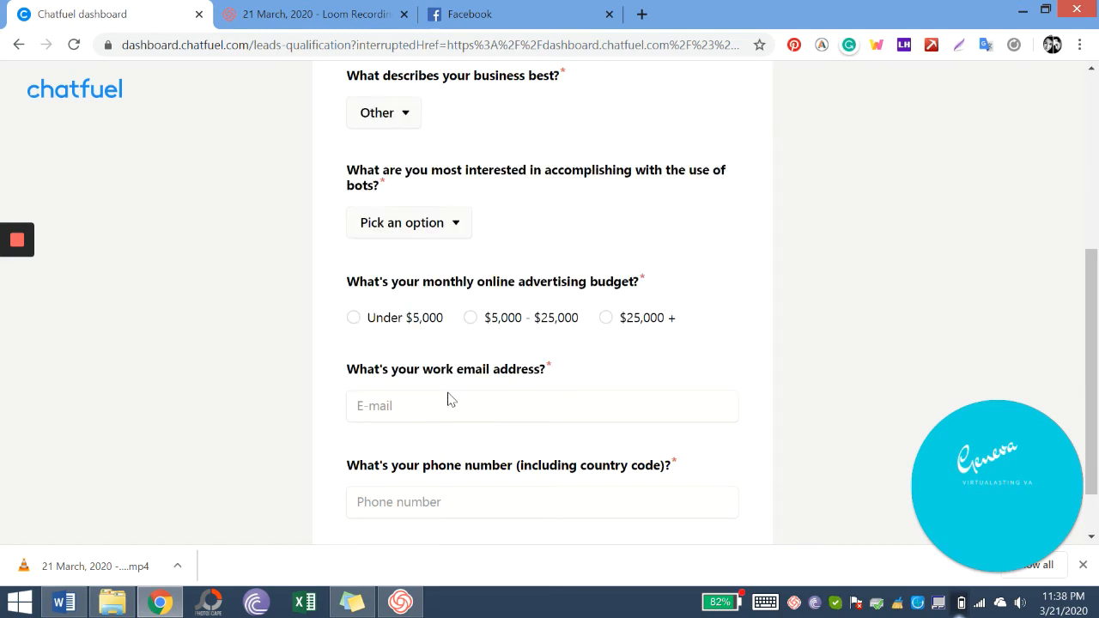
scroll(451, 399, "down", 1)
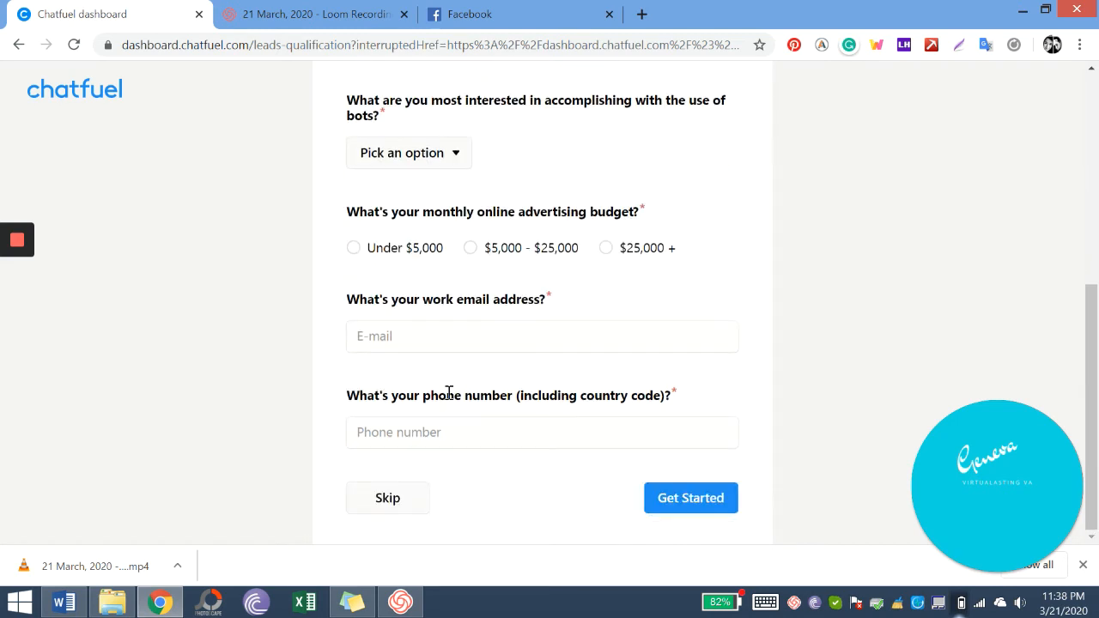
left_click(388, 498)
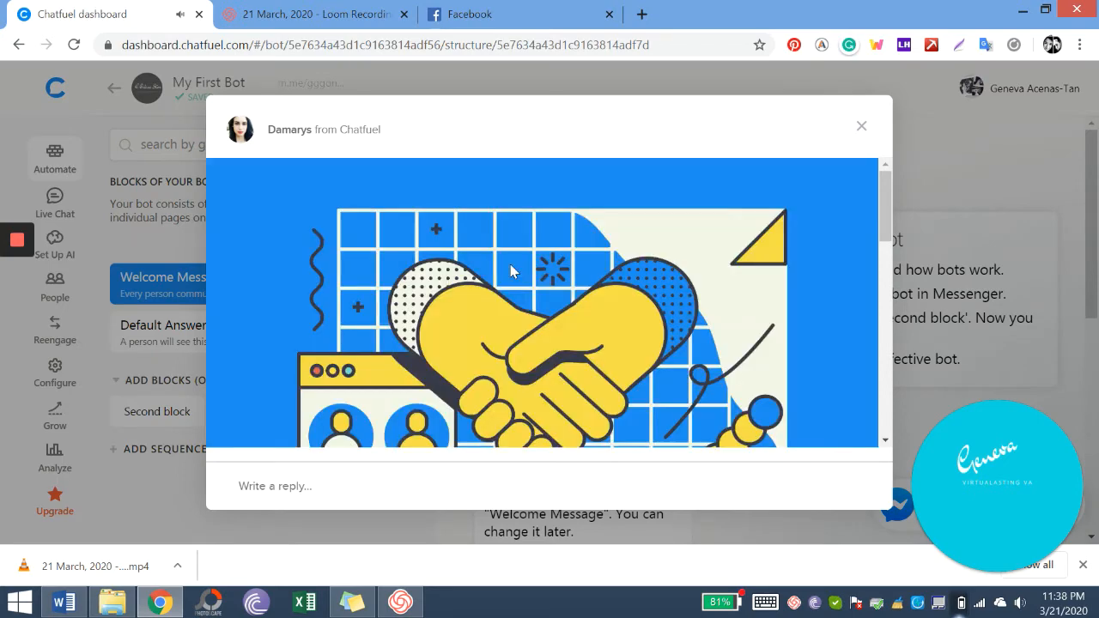
- Close the support chat popup and open the Welcome Message's Click me button settings
left_click(861, 130)
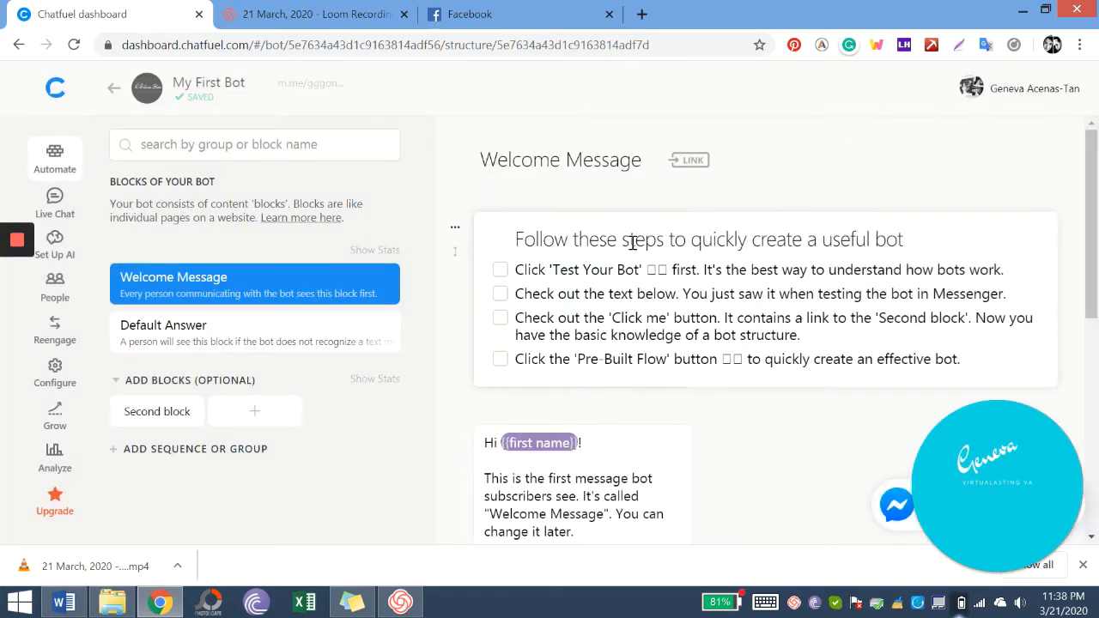
scroll(627, 237, "down", 1)
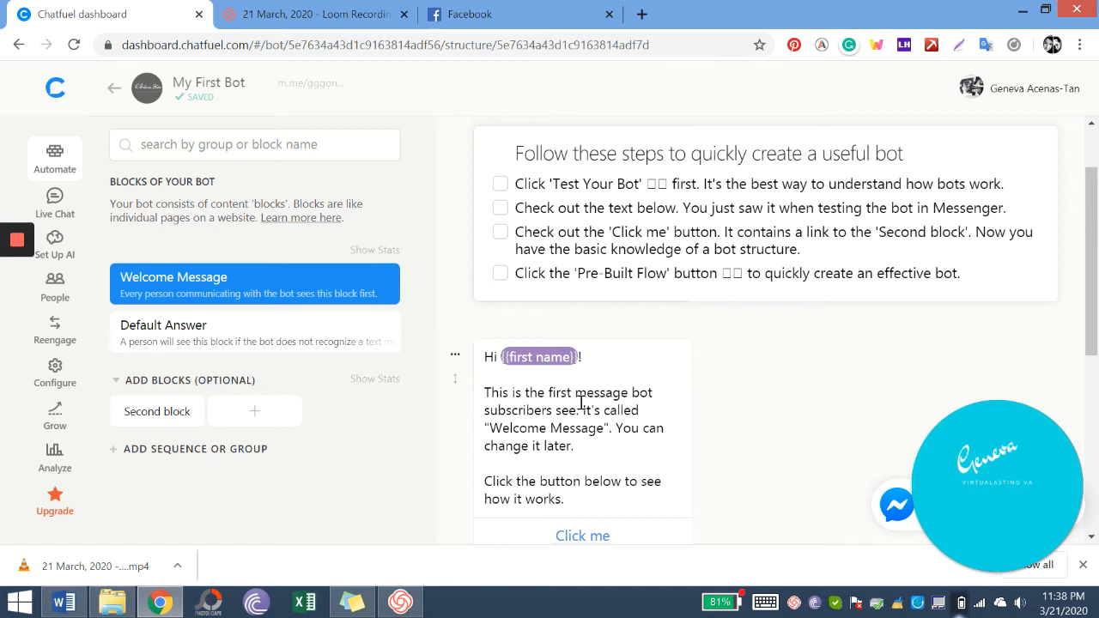
scroll(581, 401, "down", 3)
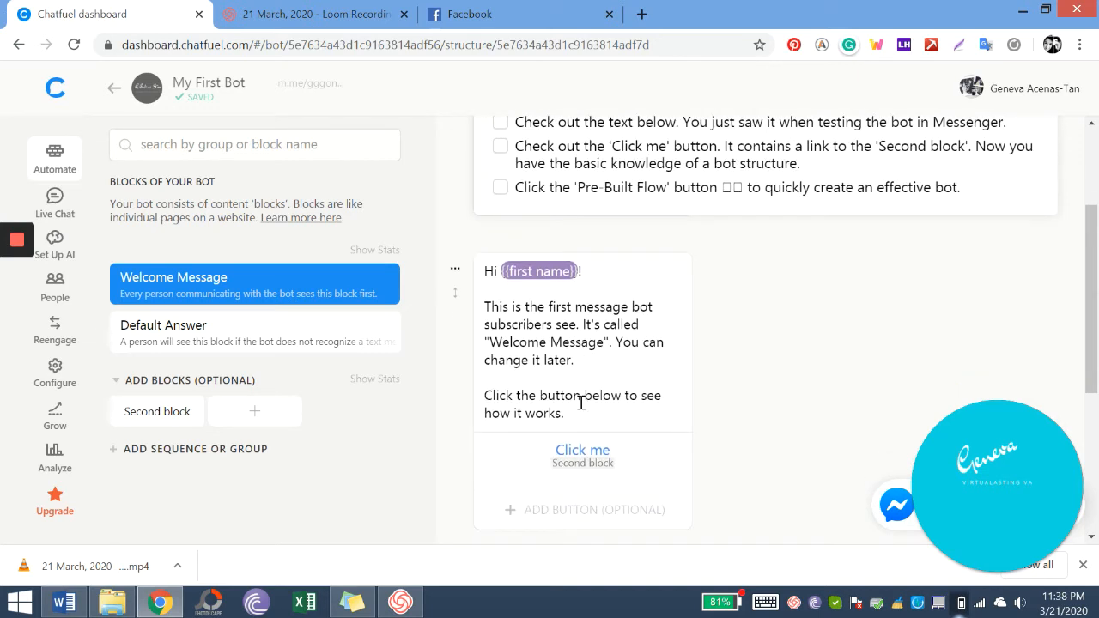
left_click(580, 364)
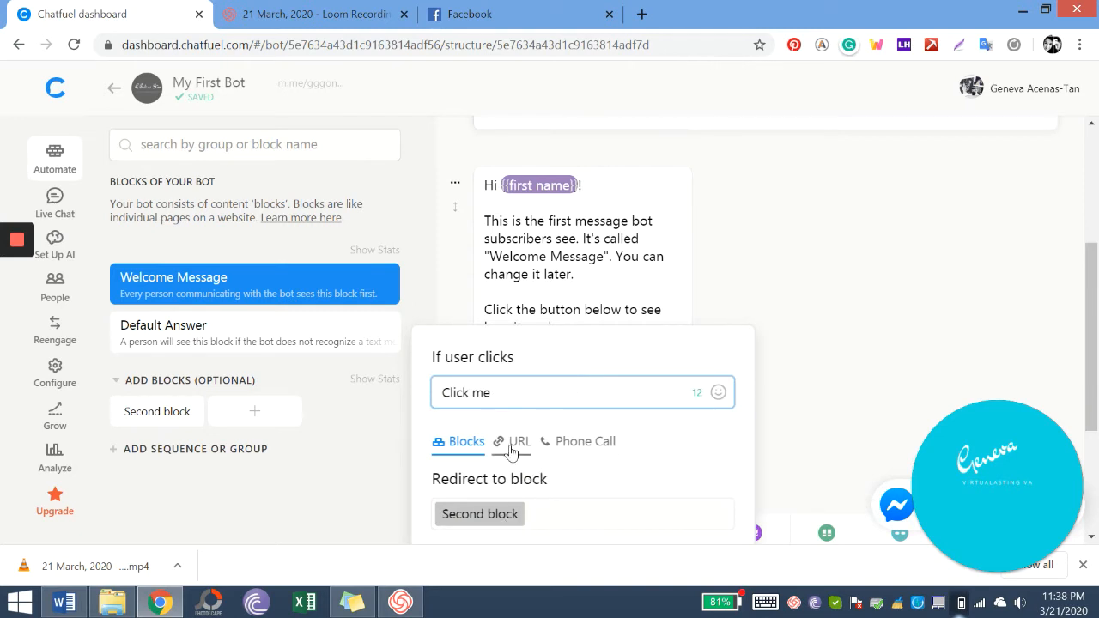
- Switch the Click me button to Phone Call, then close its settings
scroll(566, 447, "down", 1)
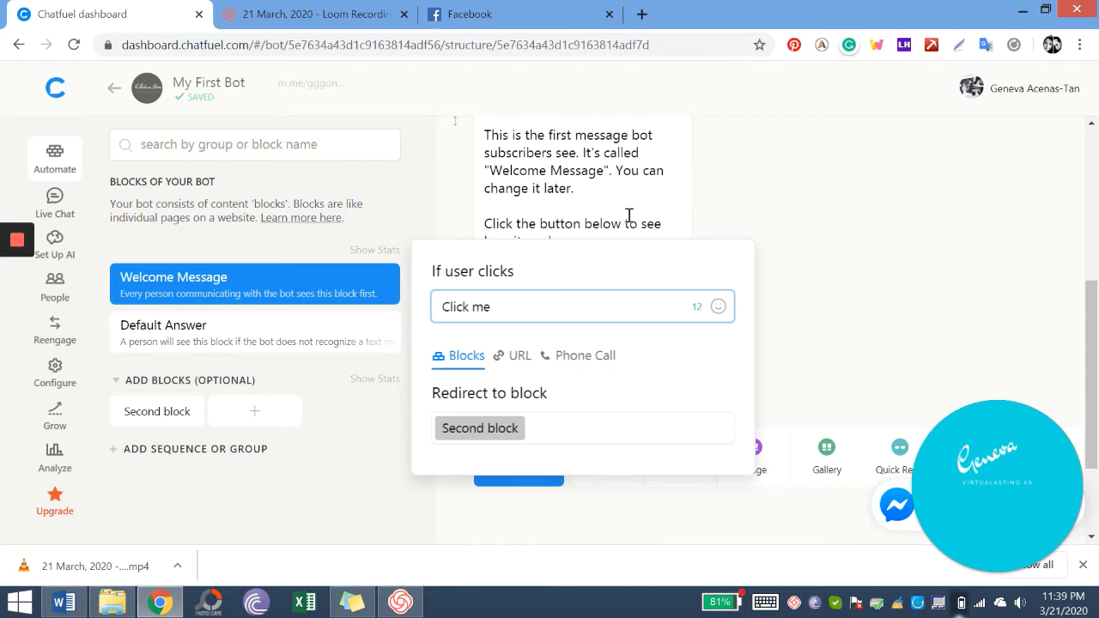
left_click(522, 365)
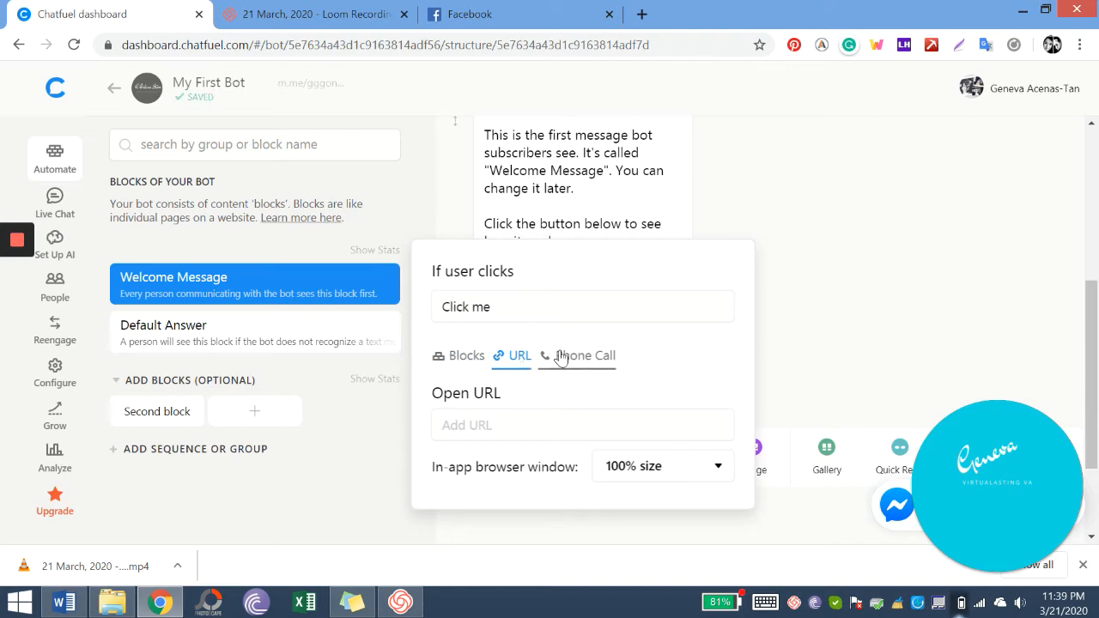
left_click(560, 357)
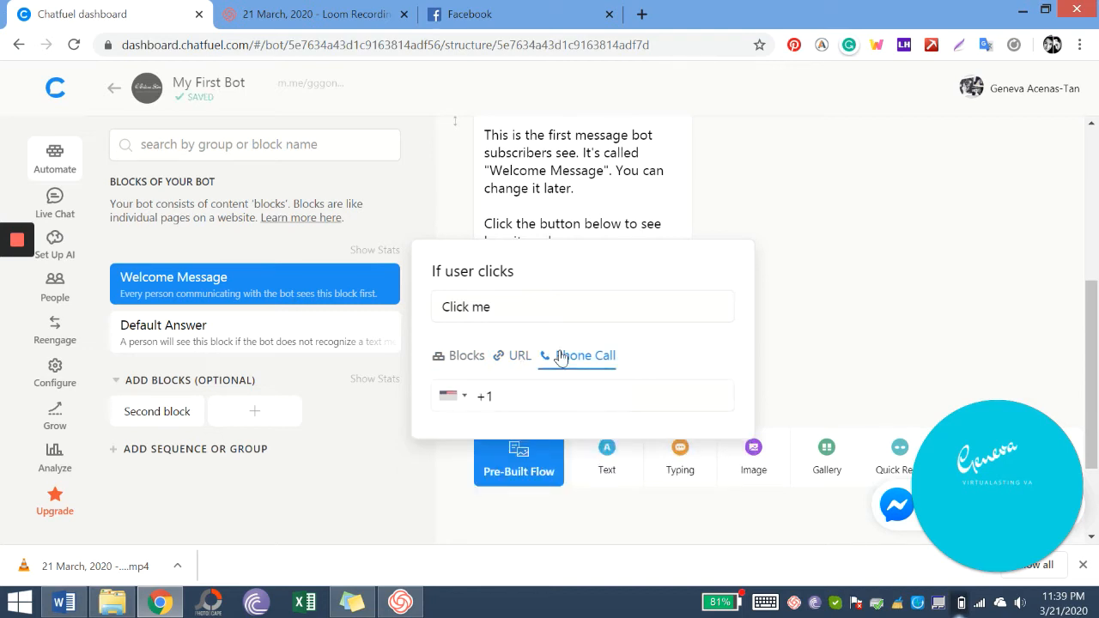
left_click(723, 236)
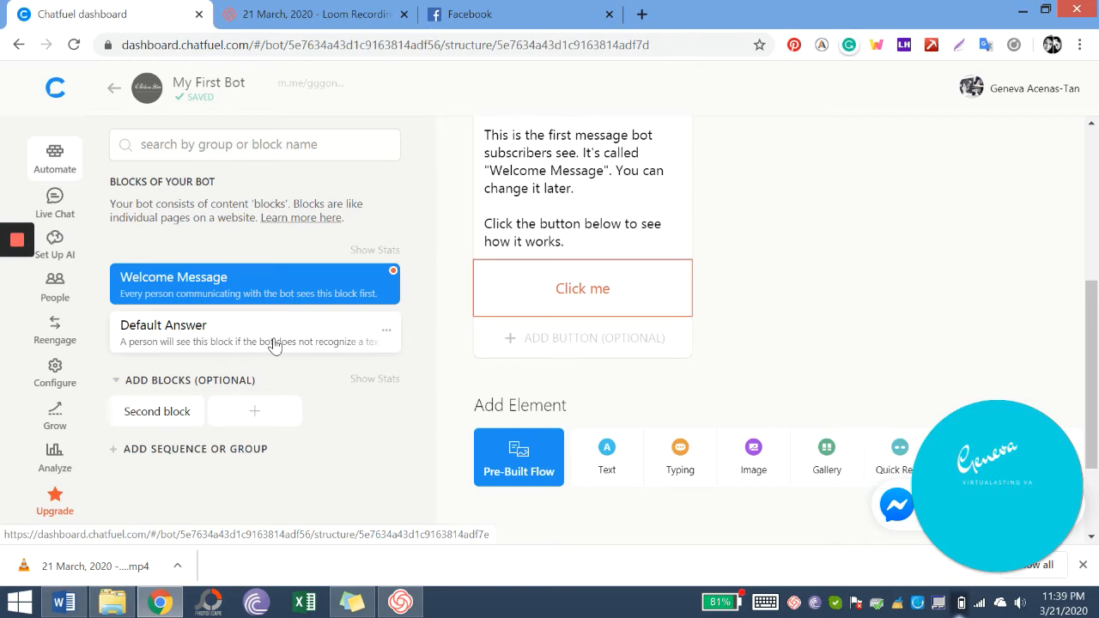
- Reopen the Click me button and choose Phone Call after viewing block and URL options
left_click(558, 283)
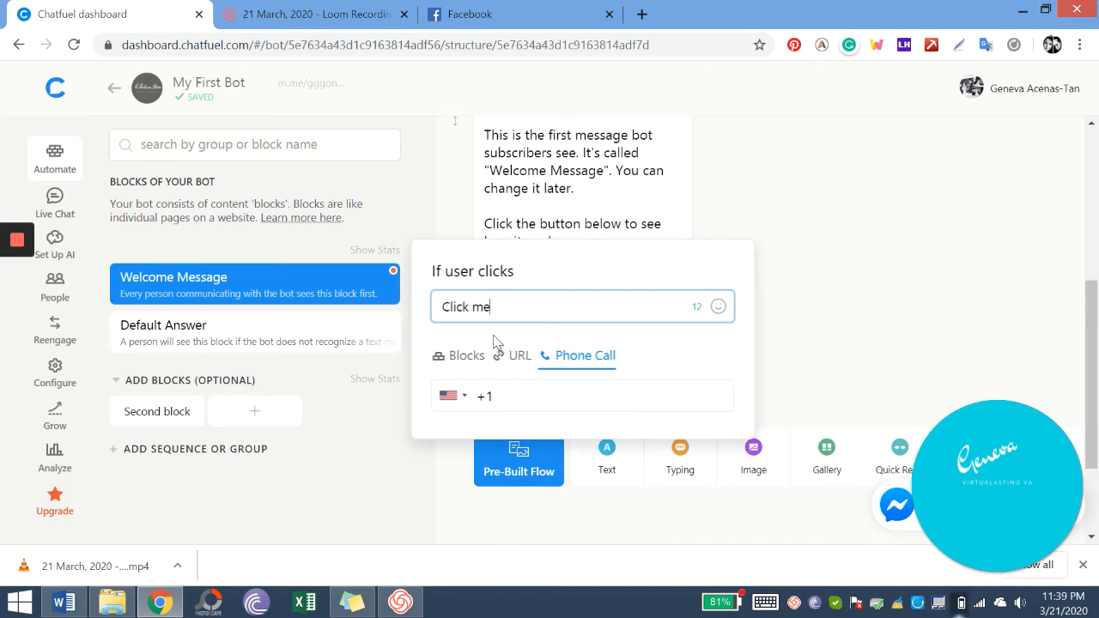
left_click(484, 364)
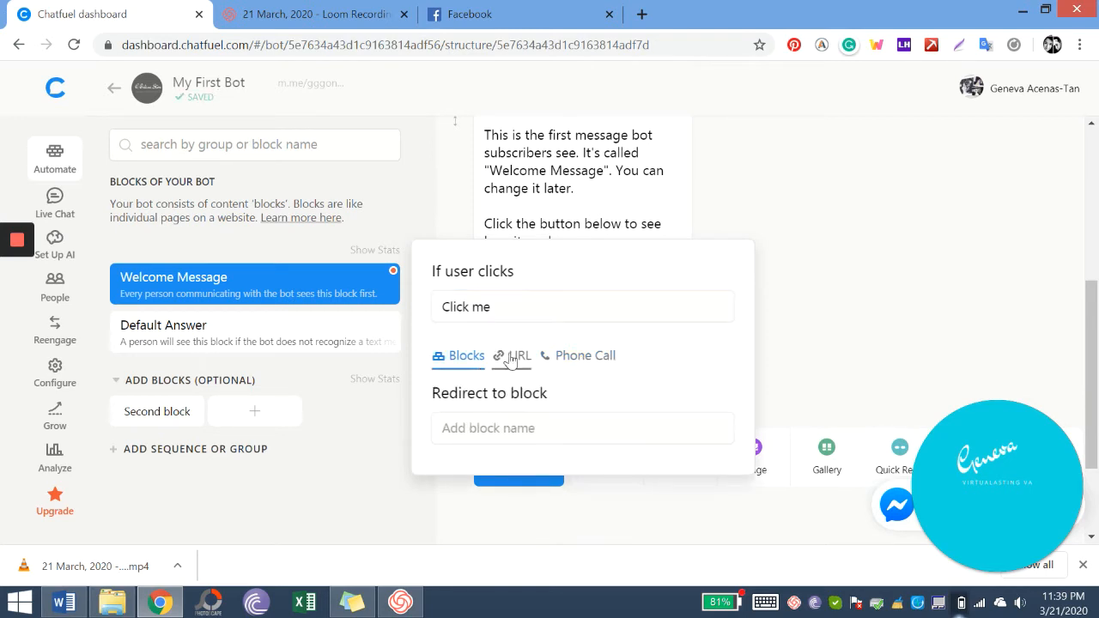
left_click(511, 360)
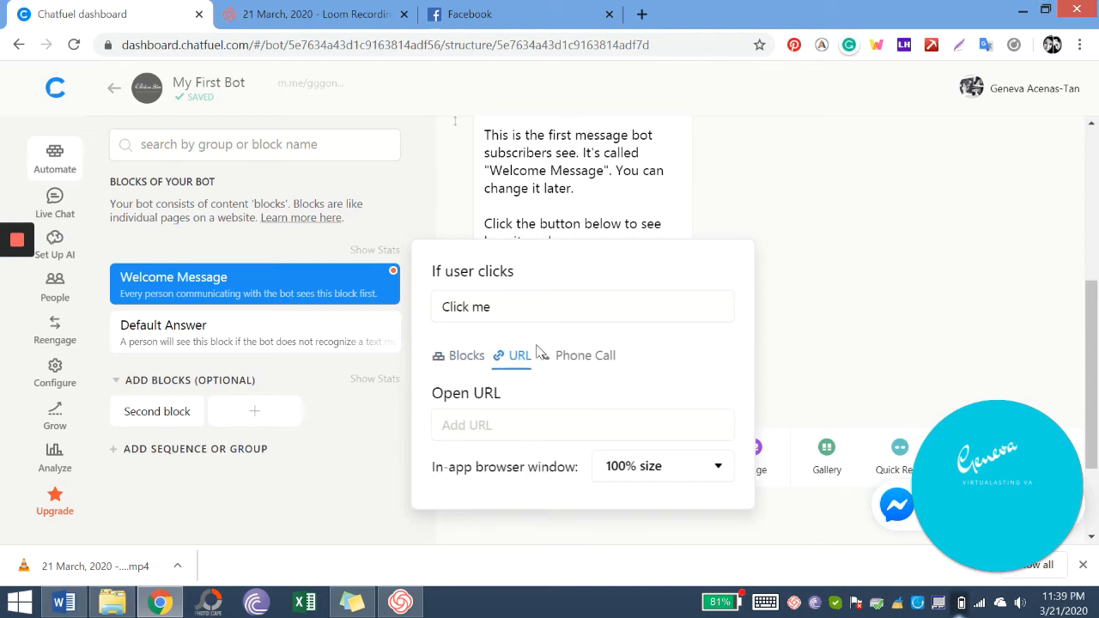
left_click(566, 358)
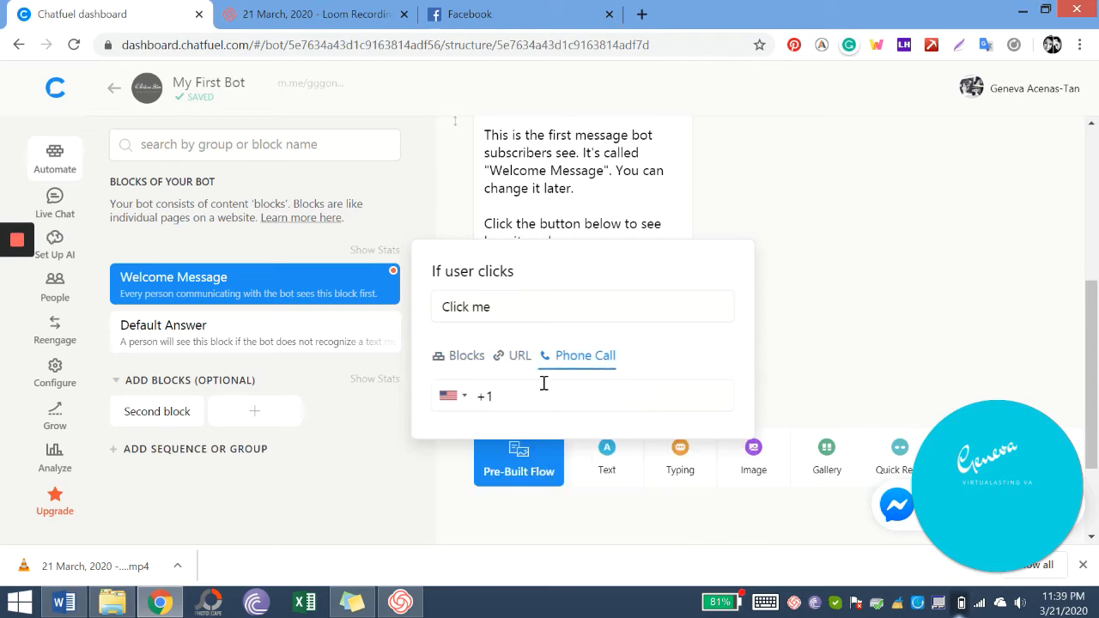
- Pick the Philippines +63 country code, enter the store's mobile number, and close the settings
left_click(470, 400)
left_click(470, 400)
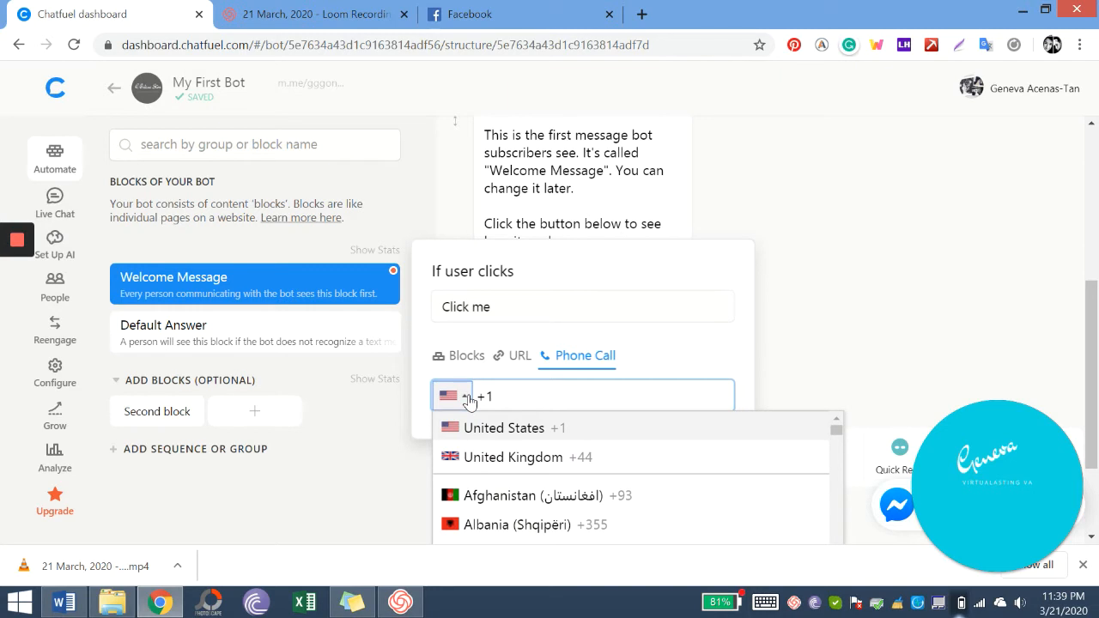
scroll(515, 455, "down", 5)
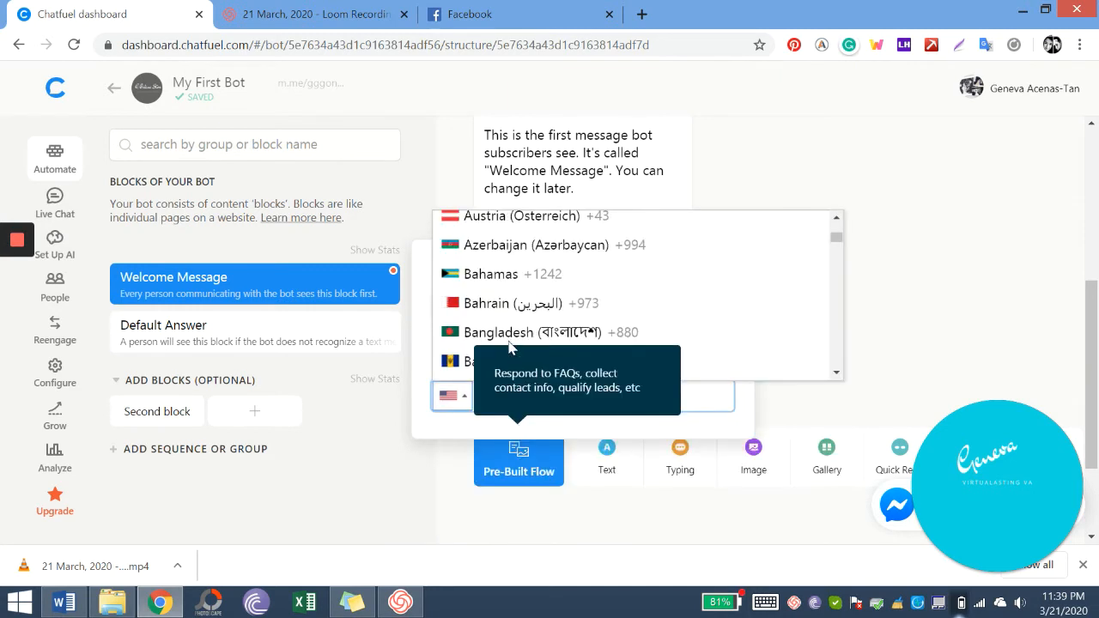
scroll(510, 344, "down", 2)
scroll(562, 294, "down", 20)
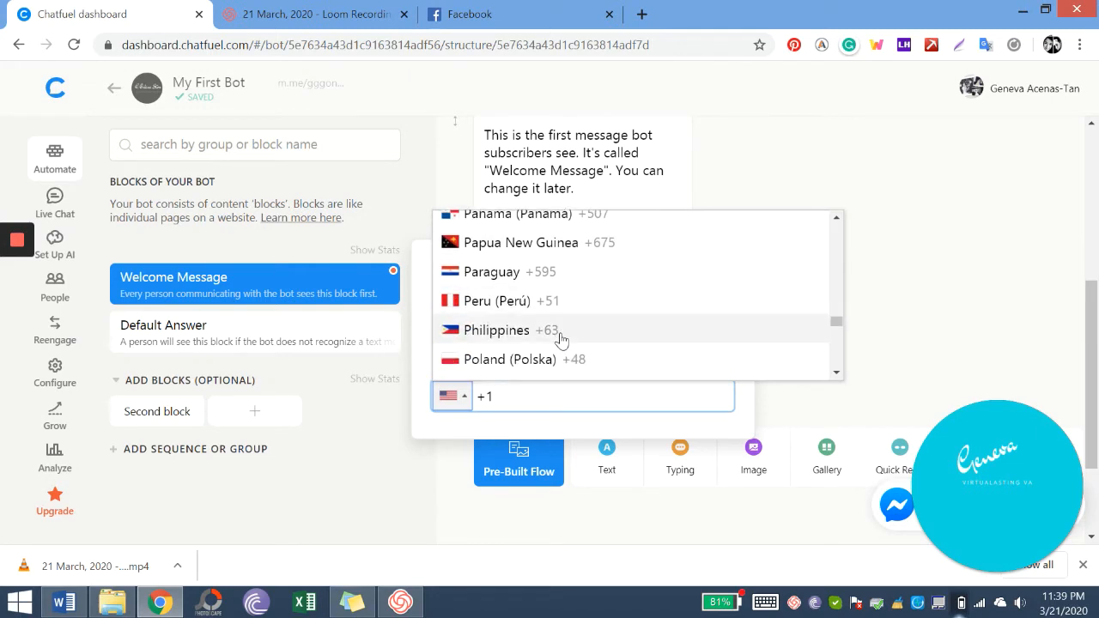
left_click(560, 333)
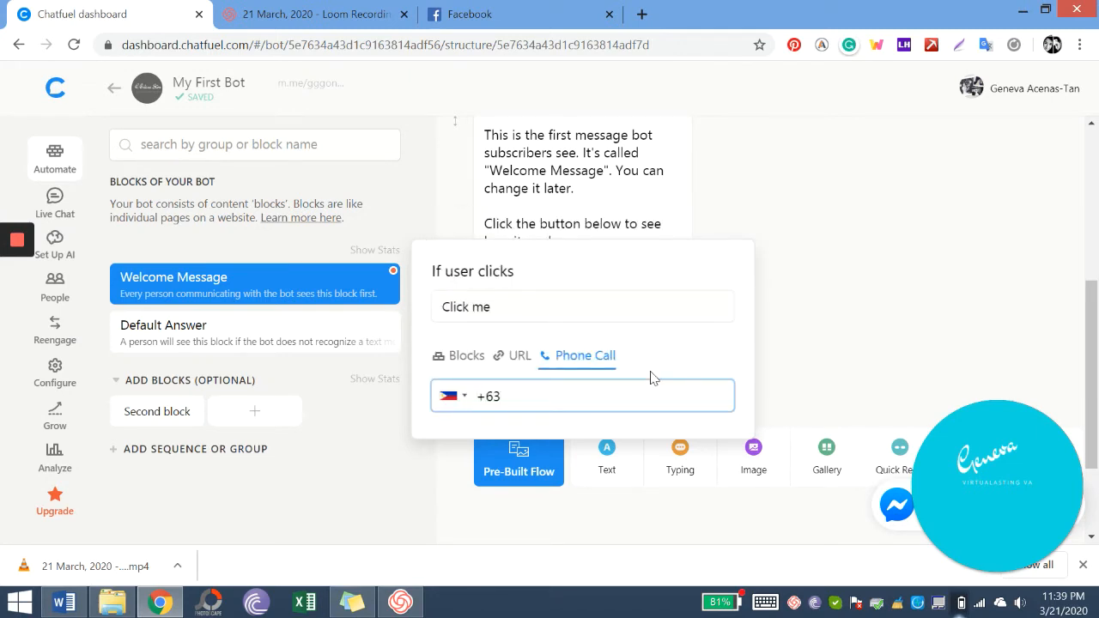
left_click(691, 307)
left_click(778, 322)
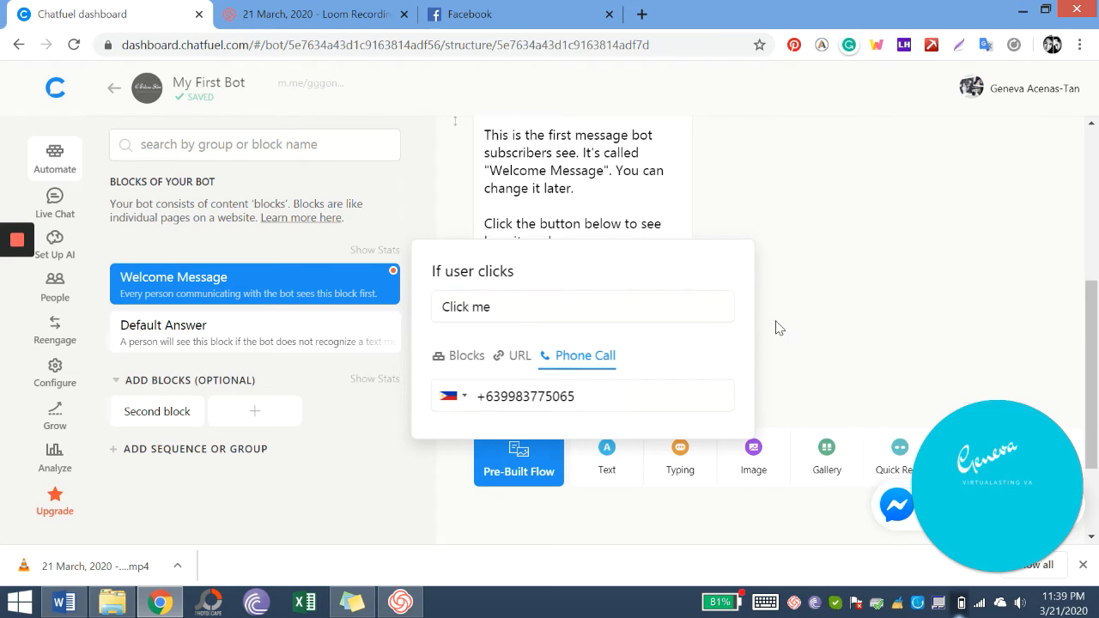
scroll(620, 346, "up", 1)
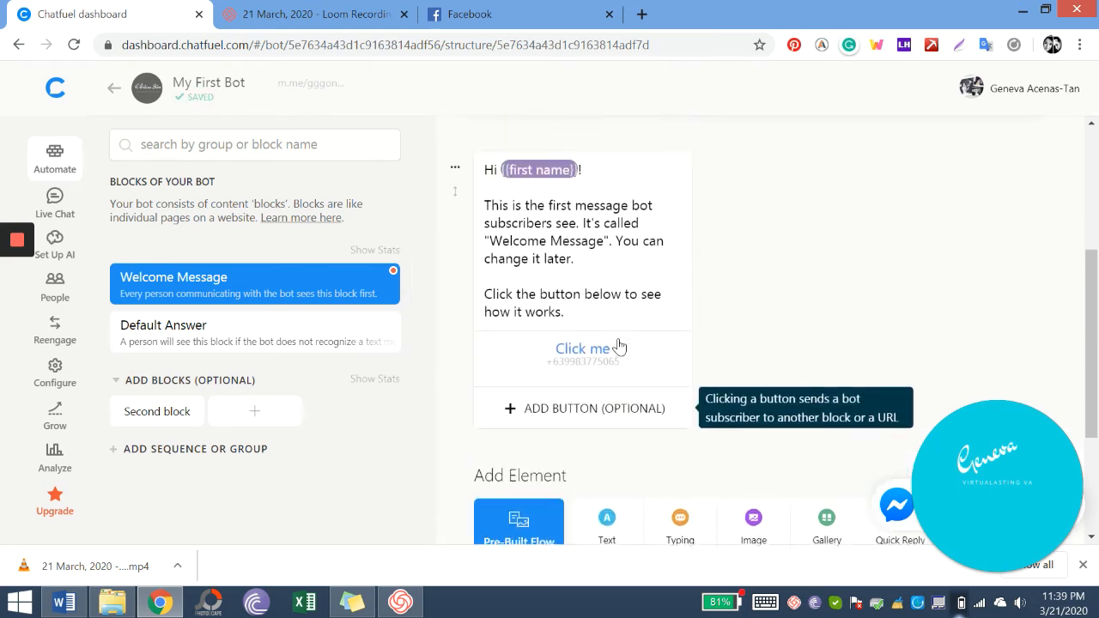
- Change the greeting to 'Hi there' and replace the explanation with 'Thanks for messaging'
scroll(610, 341, "up", 1)
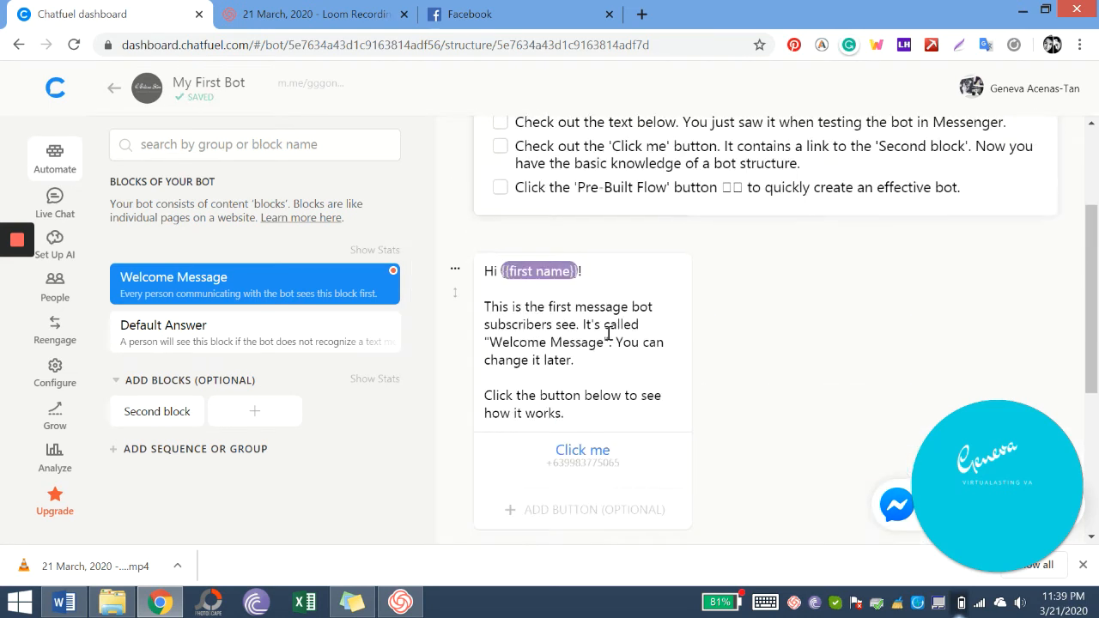
left_click(587, 307)
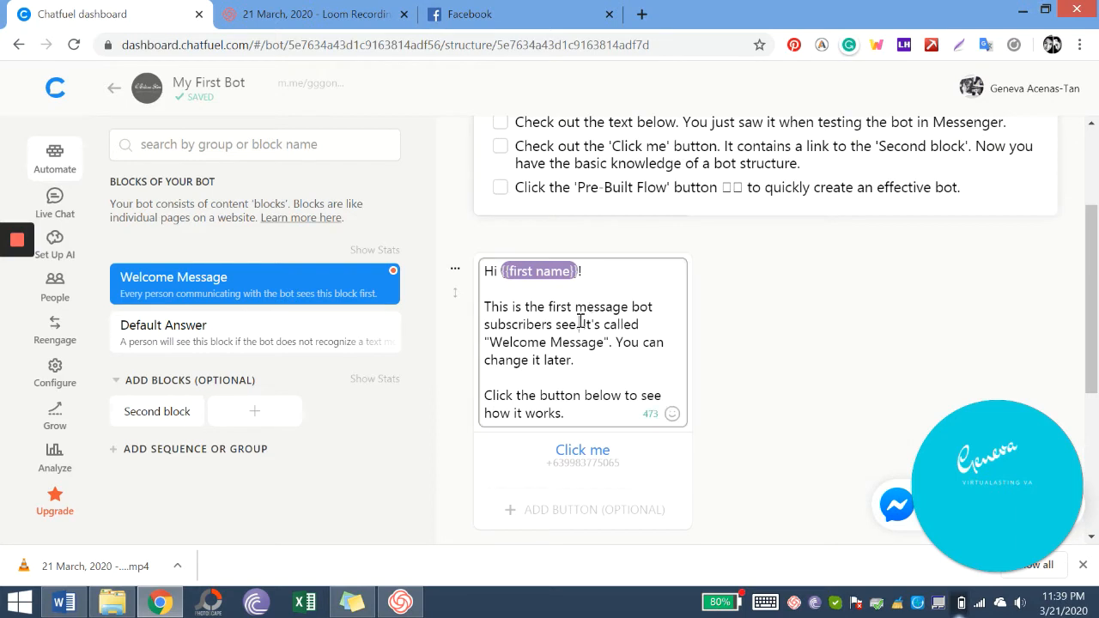
left_click(504, 271)
type("there")
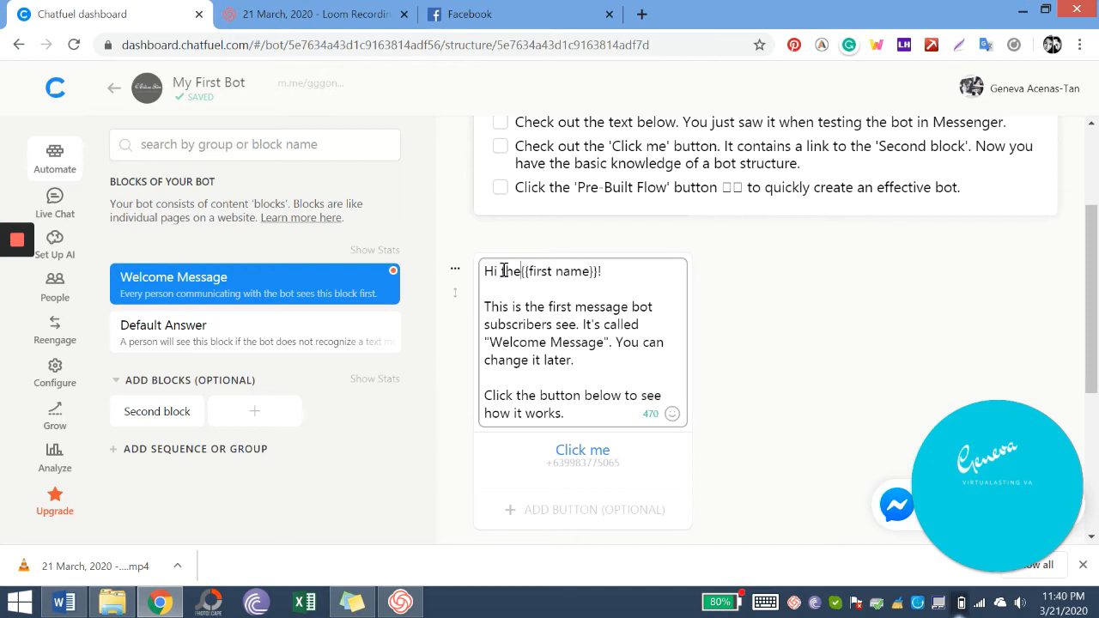
left_click(557, 320)
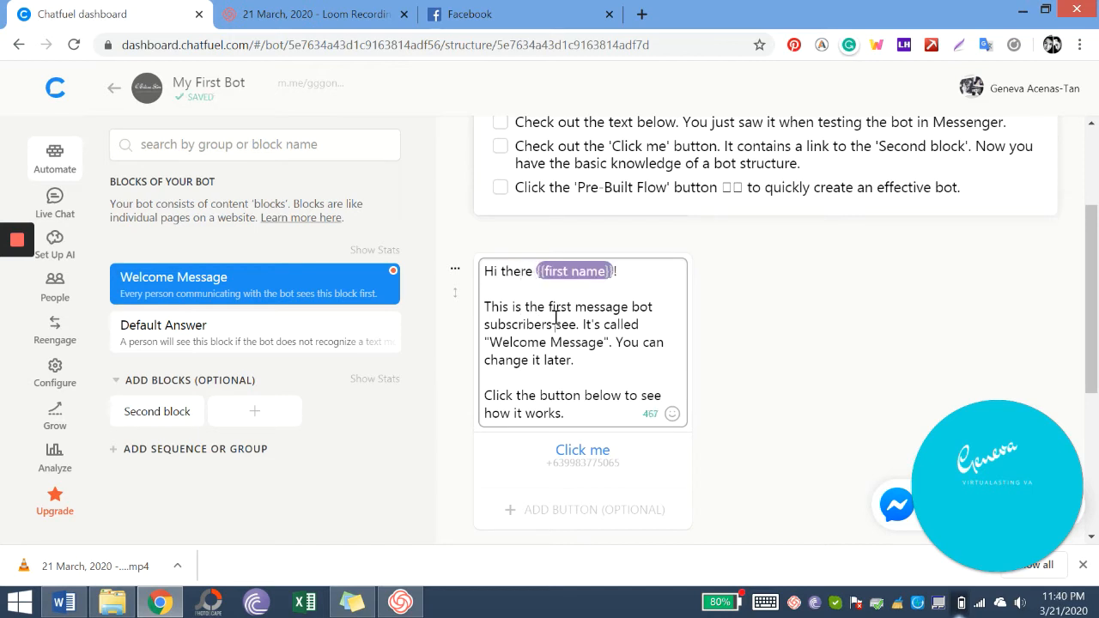
left_click_drag(573, 360, 485, 309)
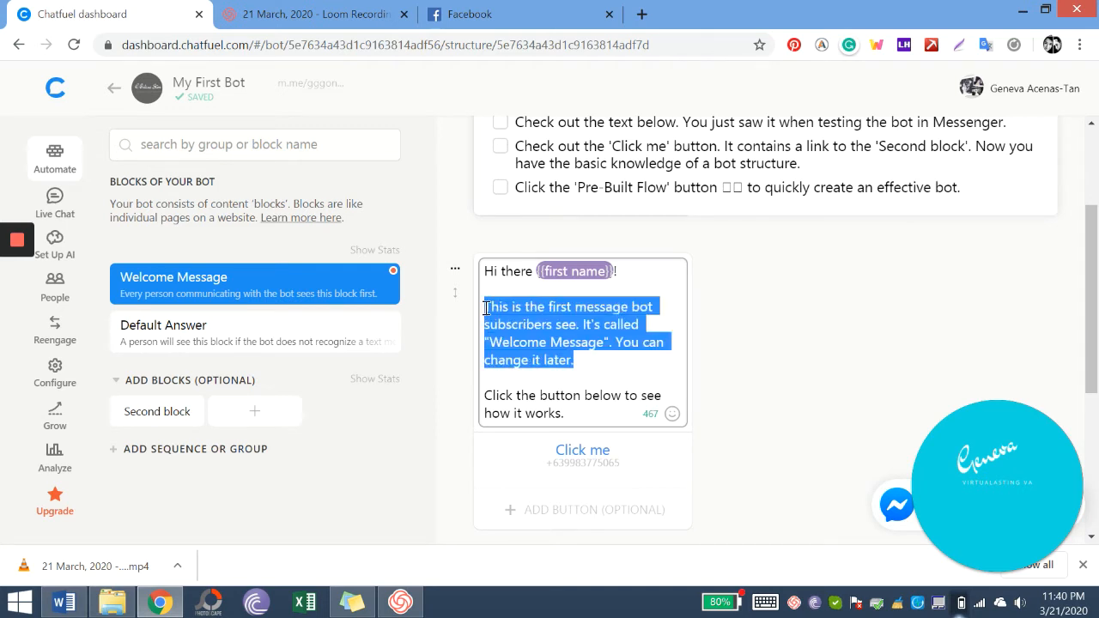
type("Thanks for messaging")
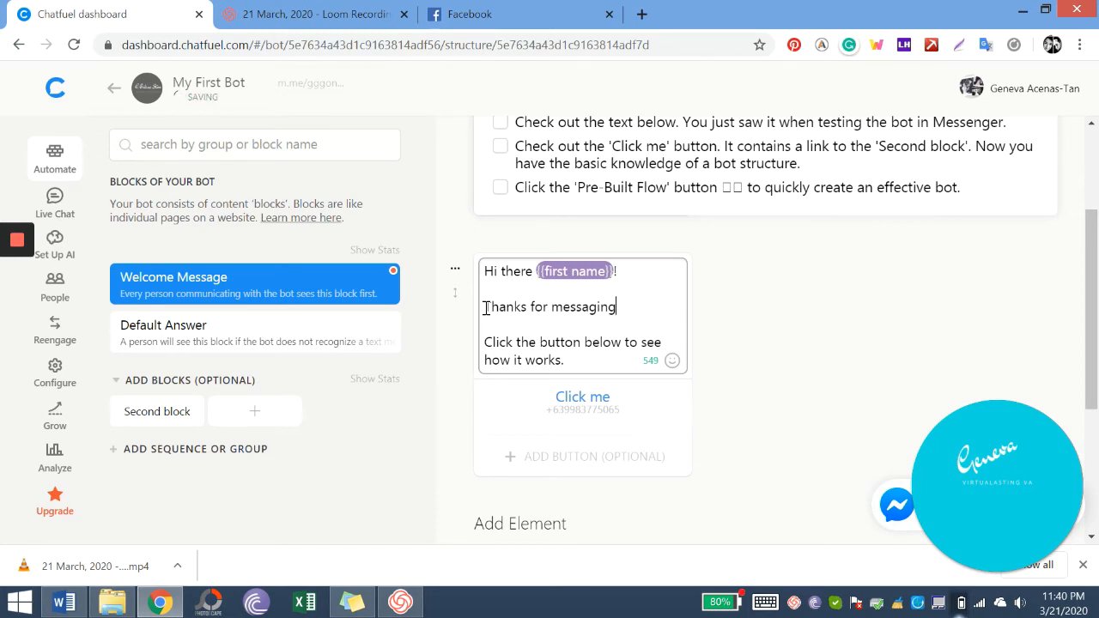
- Replace the thanks line with 'Welcome to G Online Store!' and start a new line
type("!")
key("BackSpace")
key("BackSpace")
key("BackSpace")
key("BackSpace")
key("BackSpace")
key("BackSpace")
key("BackSpace")
key("BackSpace")
key("BackSpace")
key("BackSpace")
key("BackSpace")
key("BackSpace")
key("BackSpace")
key("BackSpace")
key("BackSpace")
key("BackSpace")
key("BackSpace")
key("BackSpace")
key("BackSpace")
key("BackSpace")
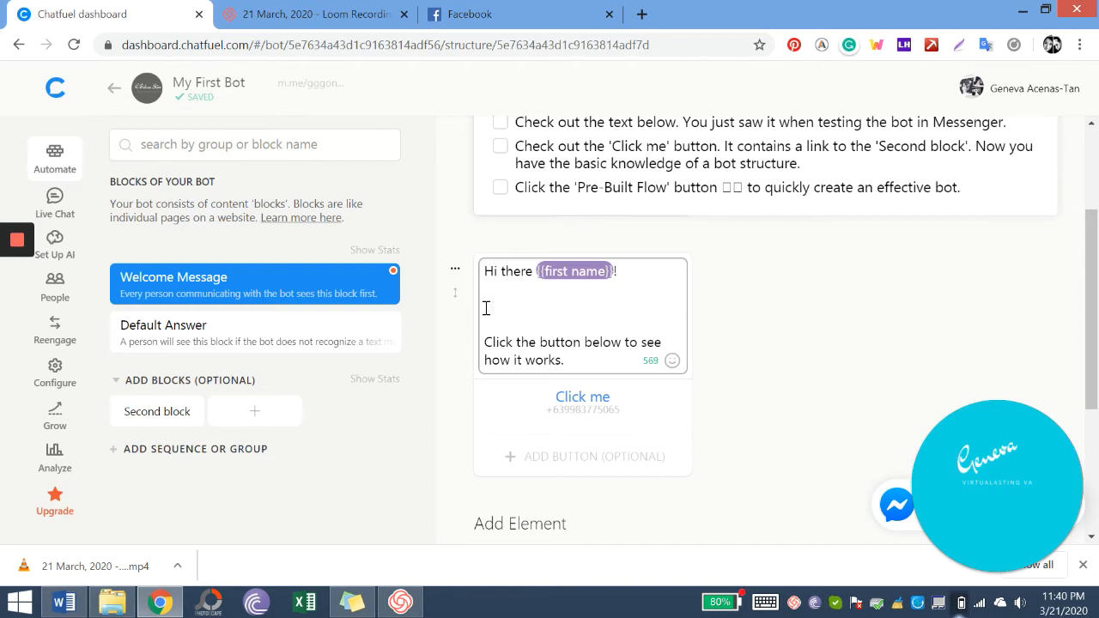
type("Welcome to G Online ")
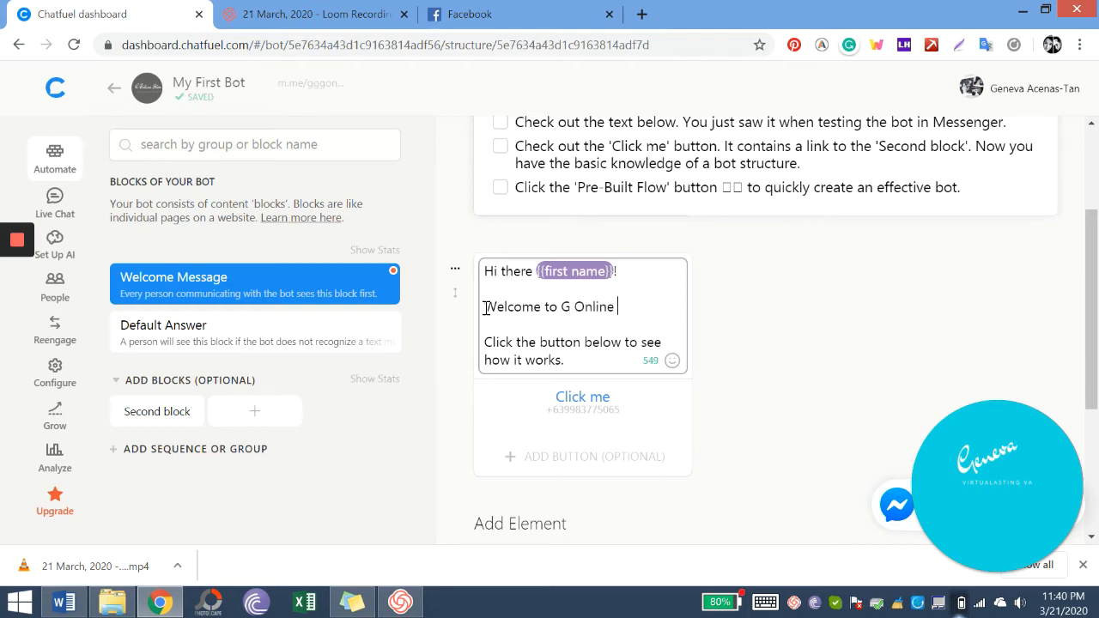
type("Store!")
key("Return")
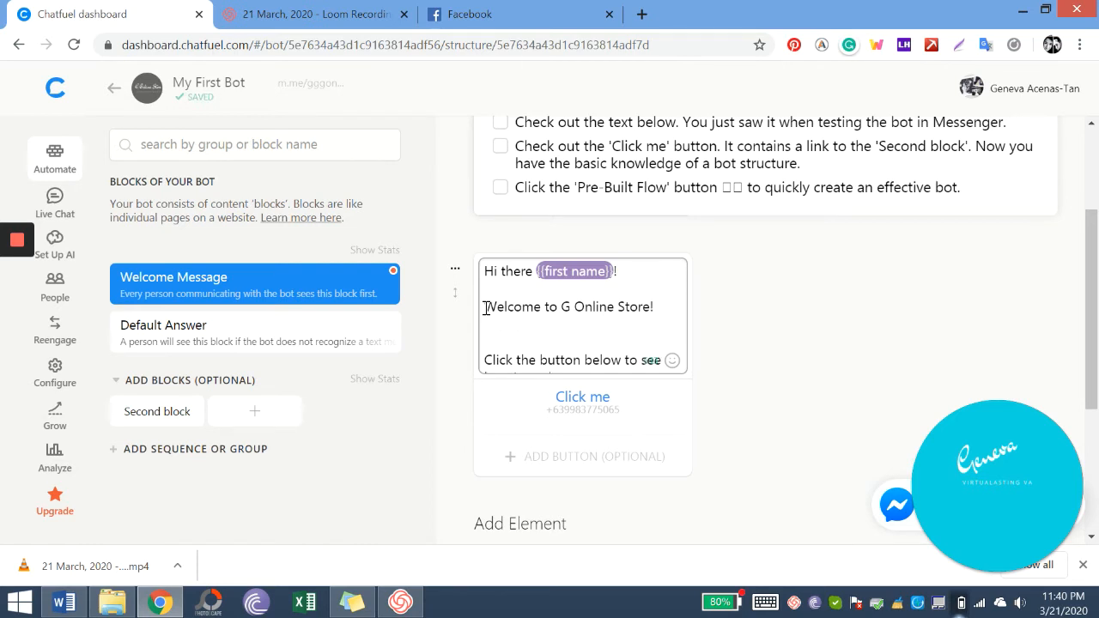
- Add the note asking customers to call or SMS if replies are slow, fixing typos
type("If we do not reply fo")
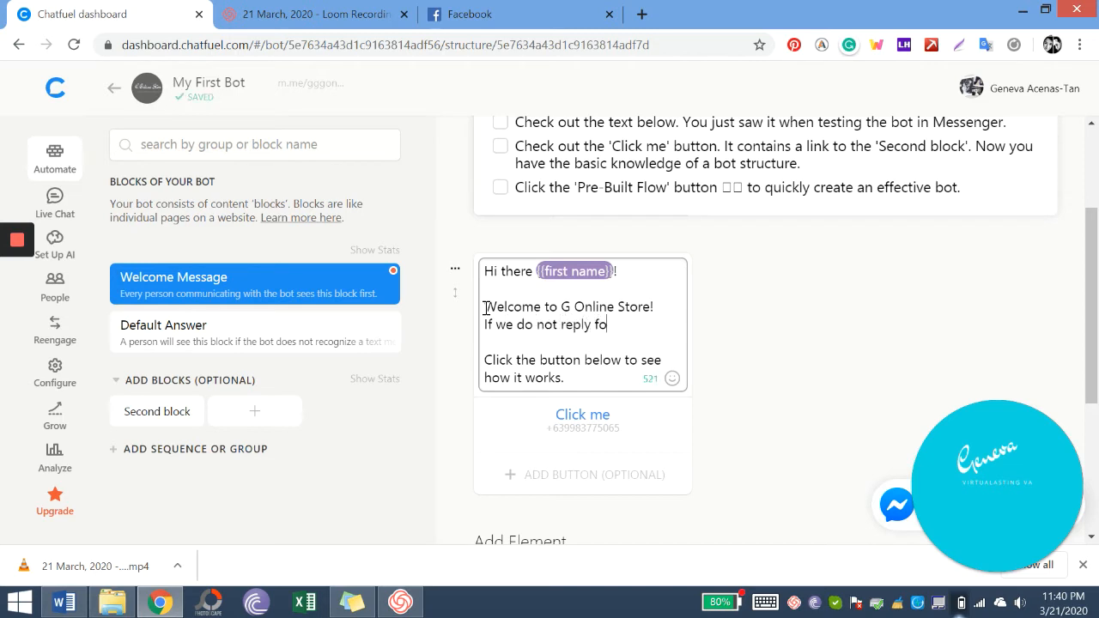
key("BackSpace")
key("BackSpace")
type("in few minutes")
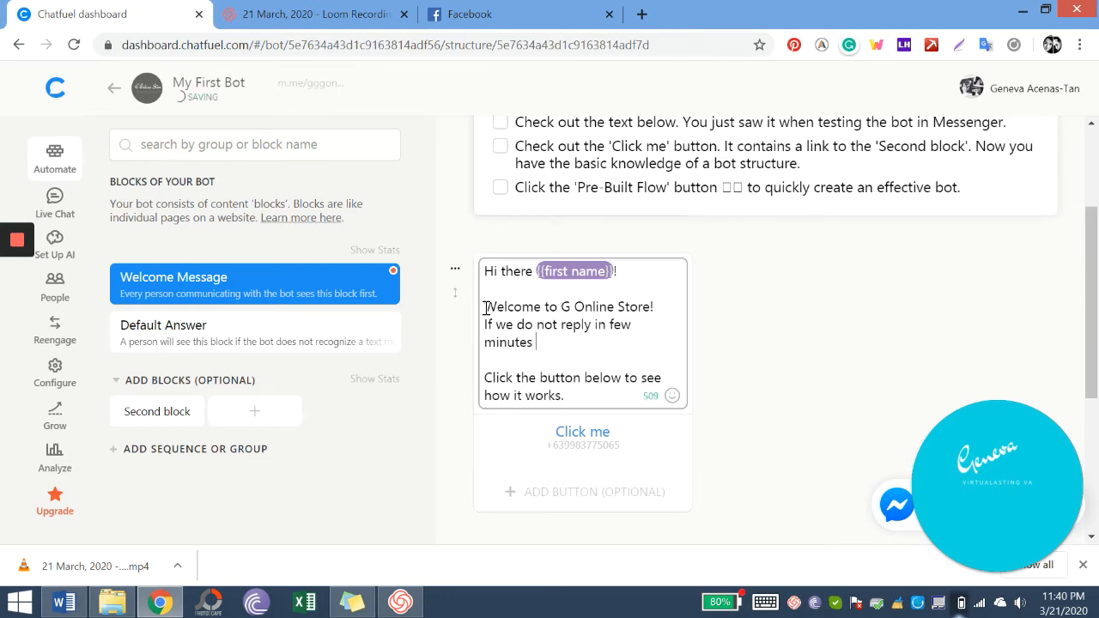
type(" kindlu")
key("BackSpace")
type("y call o")
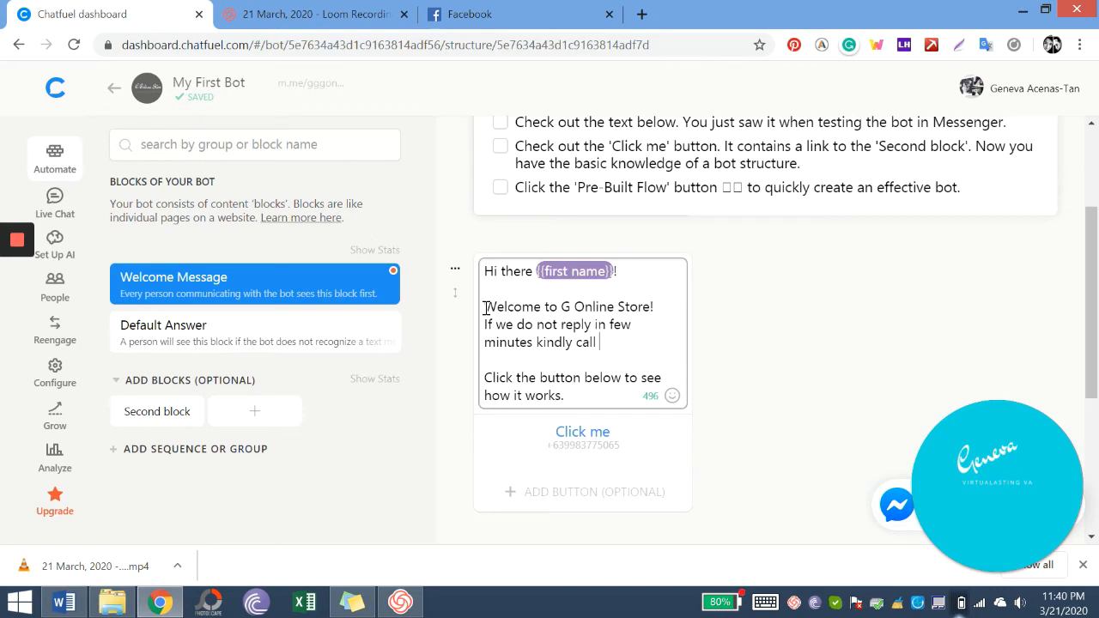
type("r send as a SMS")
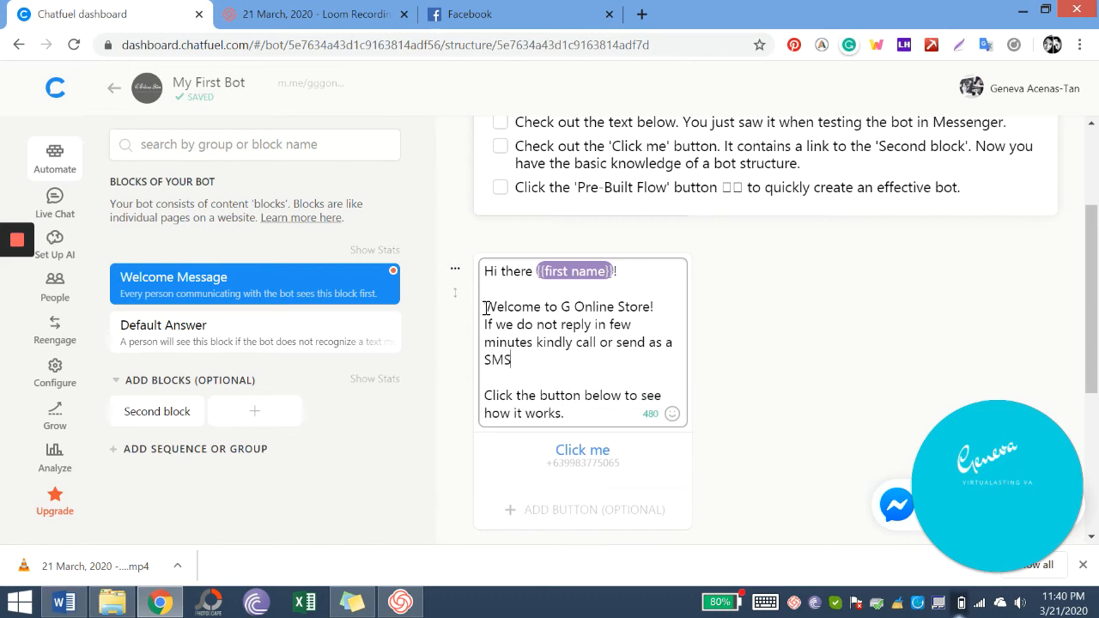
type(" for faster trans")
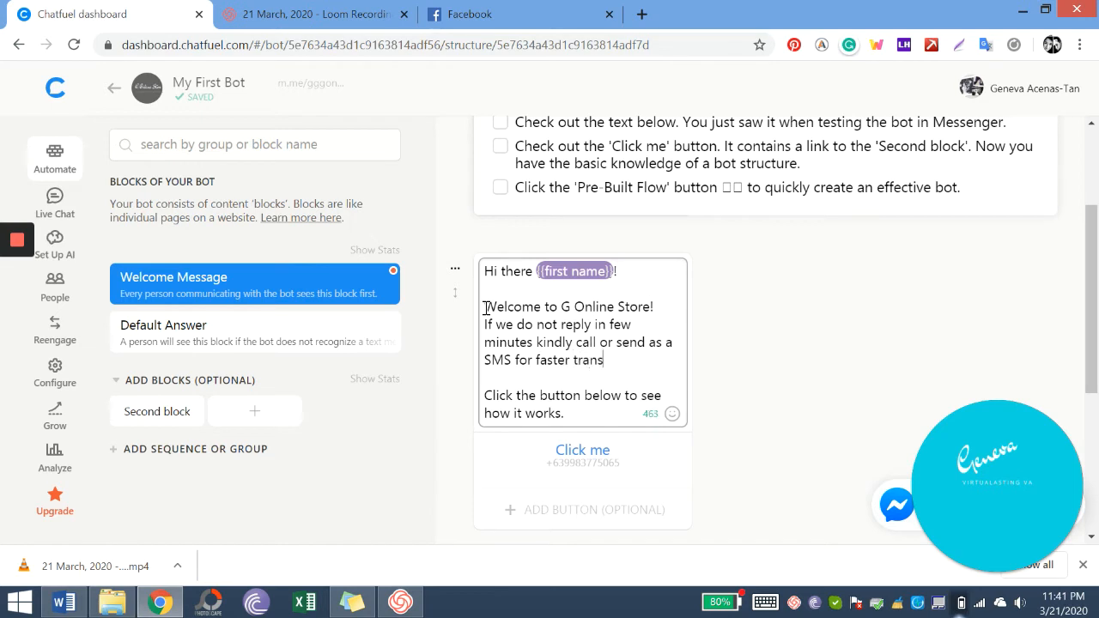
type("action. If not.")
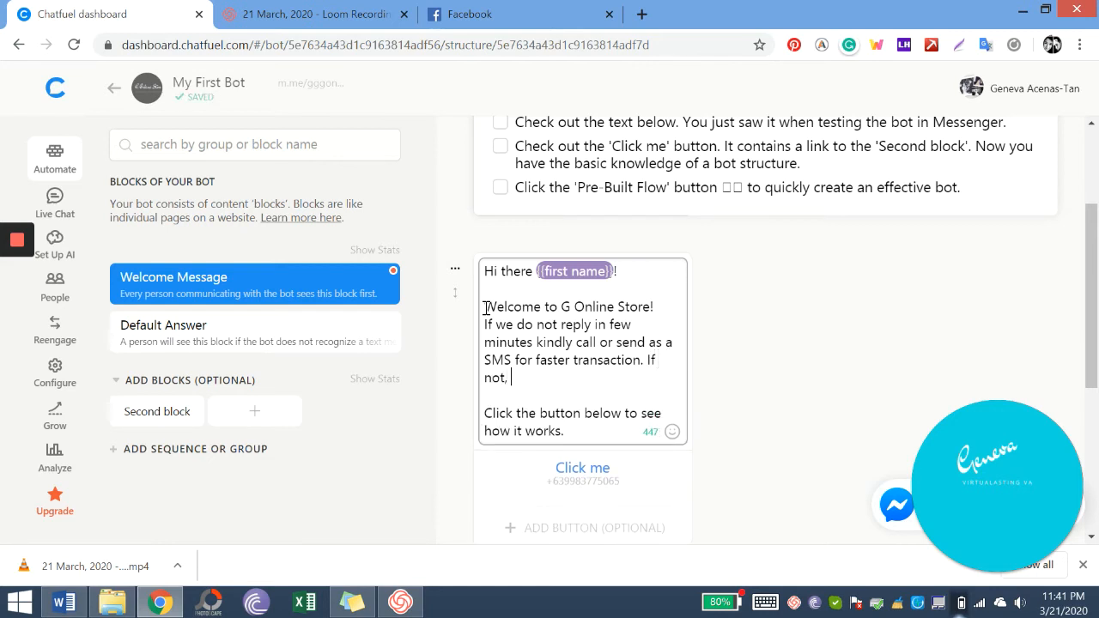
key("BackSpace")
key("BackSpace")
key("BackSpace")
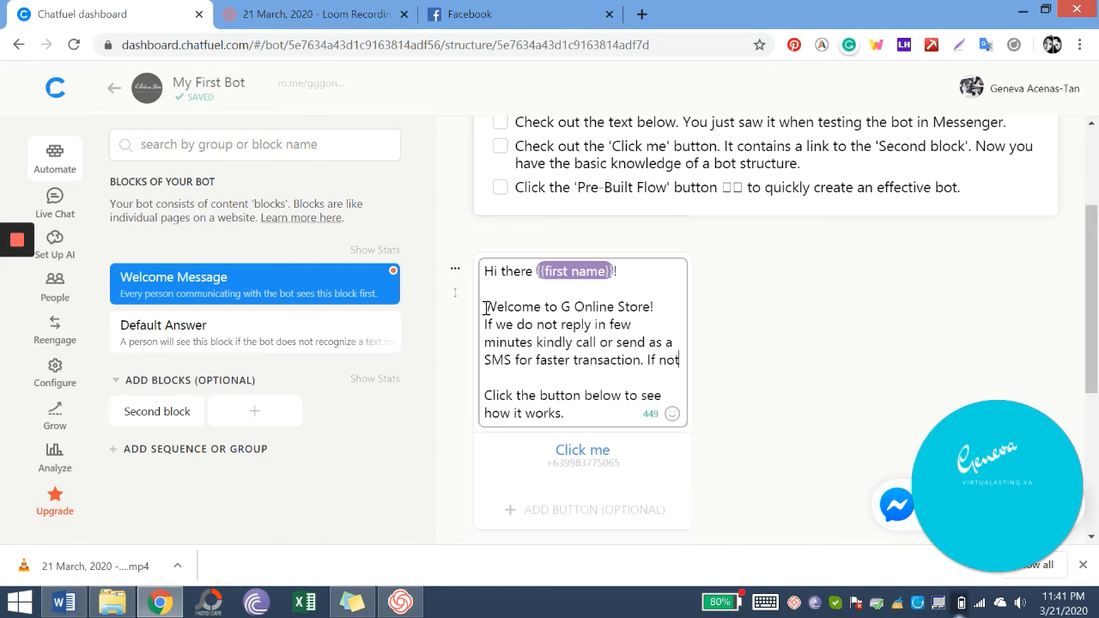
key("BackSpace")
key("BackSpace")
- Type the request for customer details, ending 'as soon as possible. Thank you!'
type("you're willing to ")
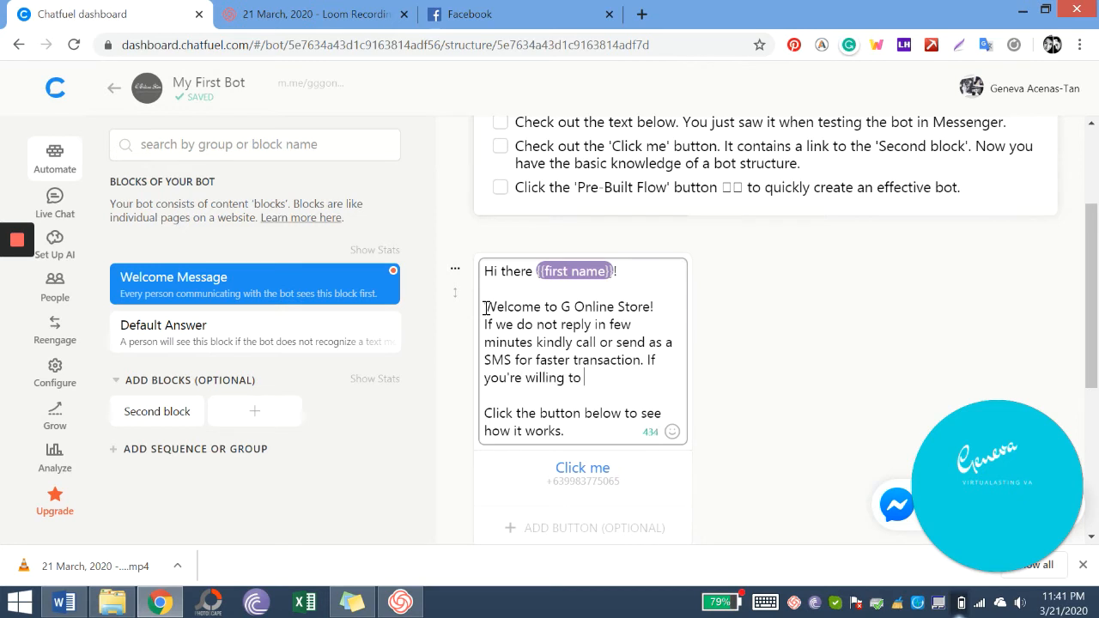
type("wait our reply ")
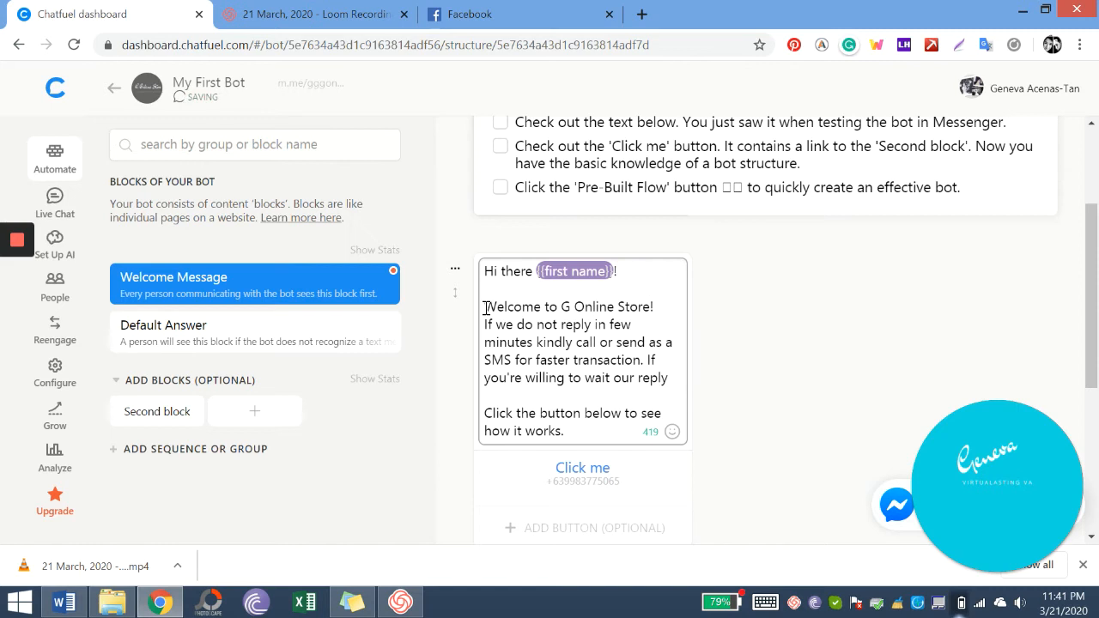
type("kindly se")
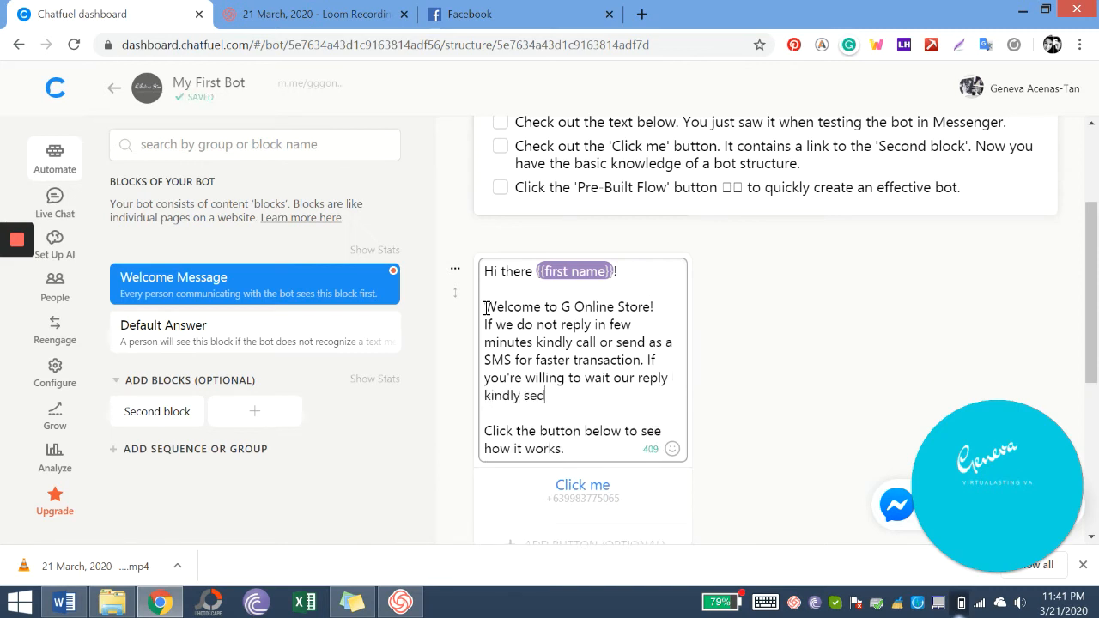
type("nd the following")
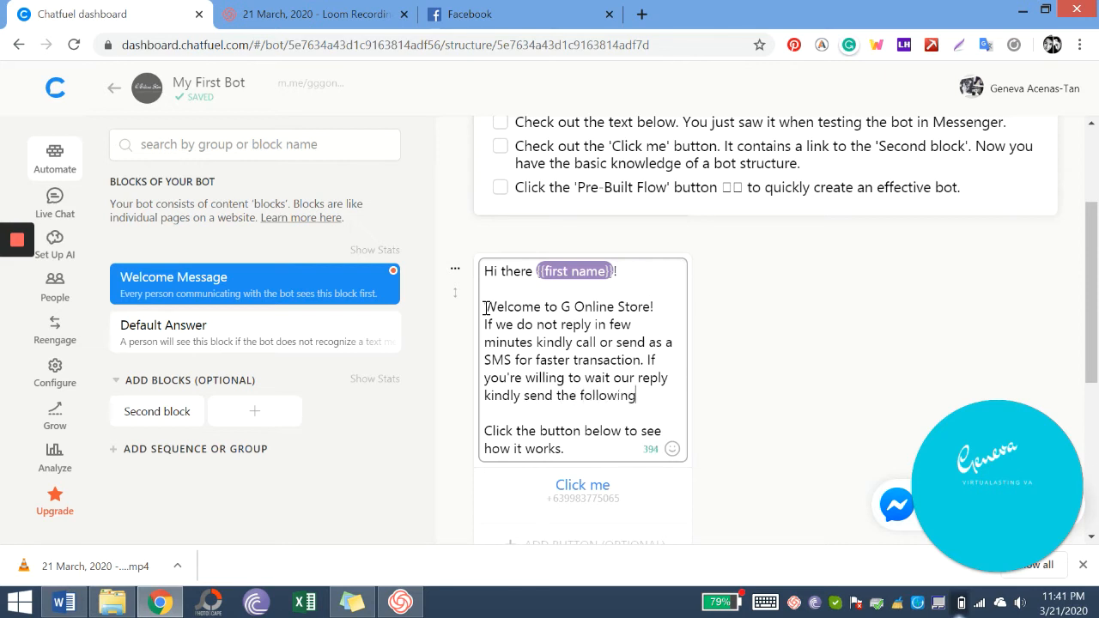
type(" details and we will")
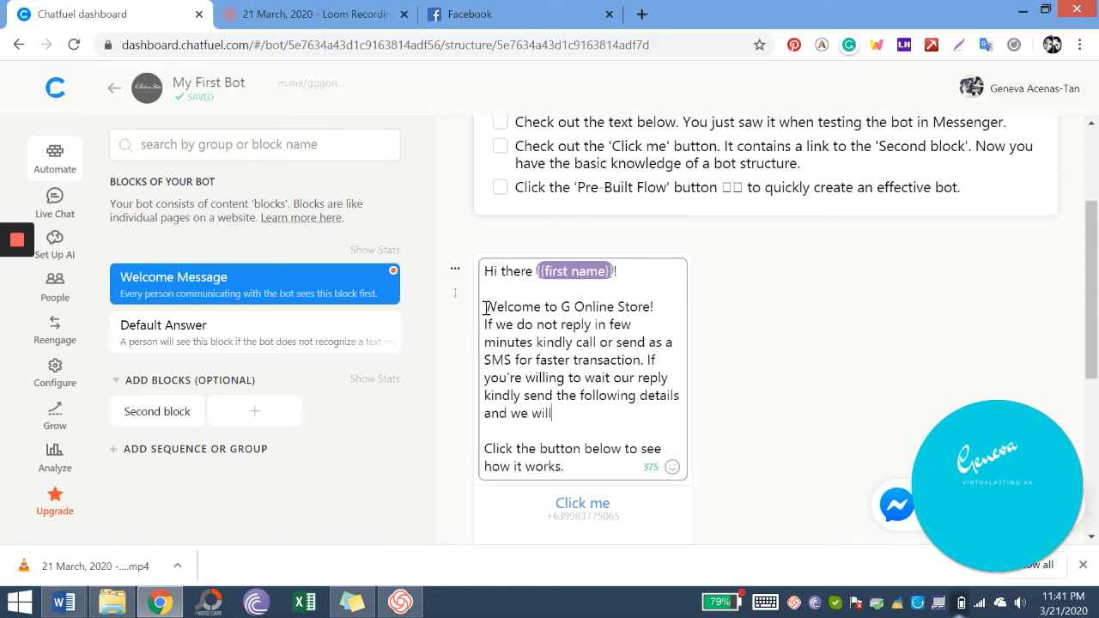
type(" get back to y")
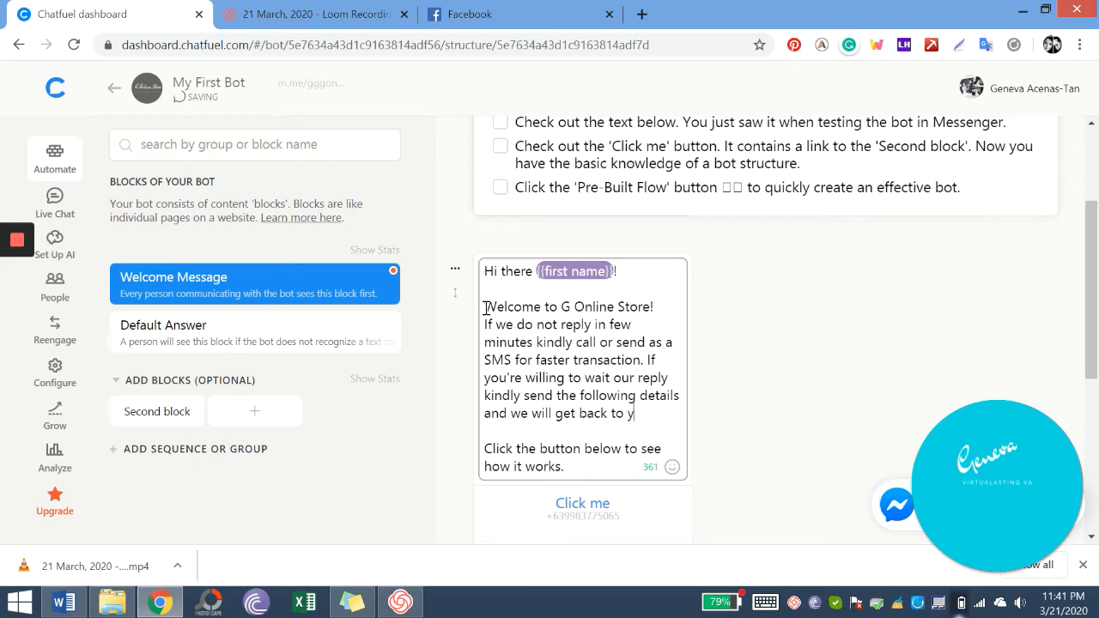
type("ou as soon")
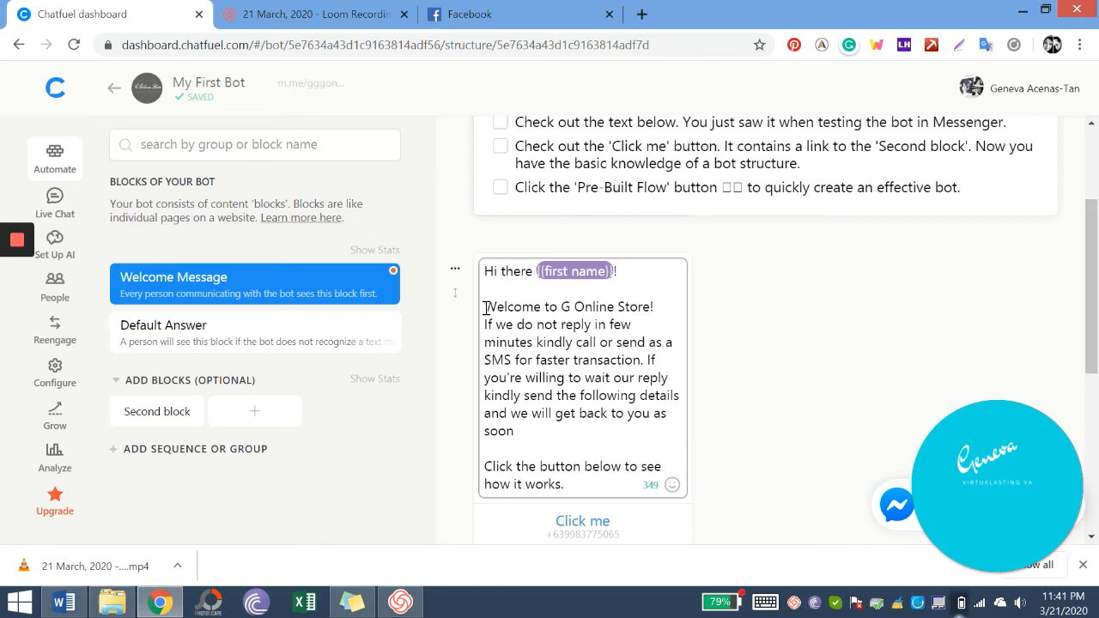
type("as possible. T")
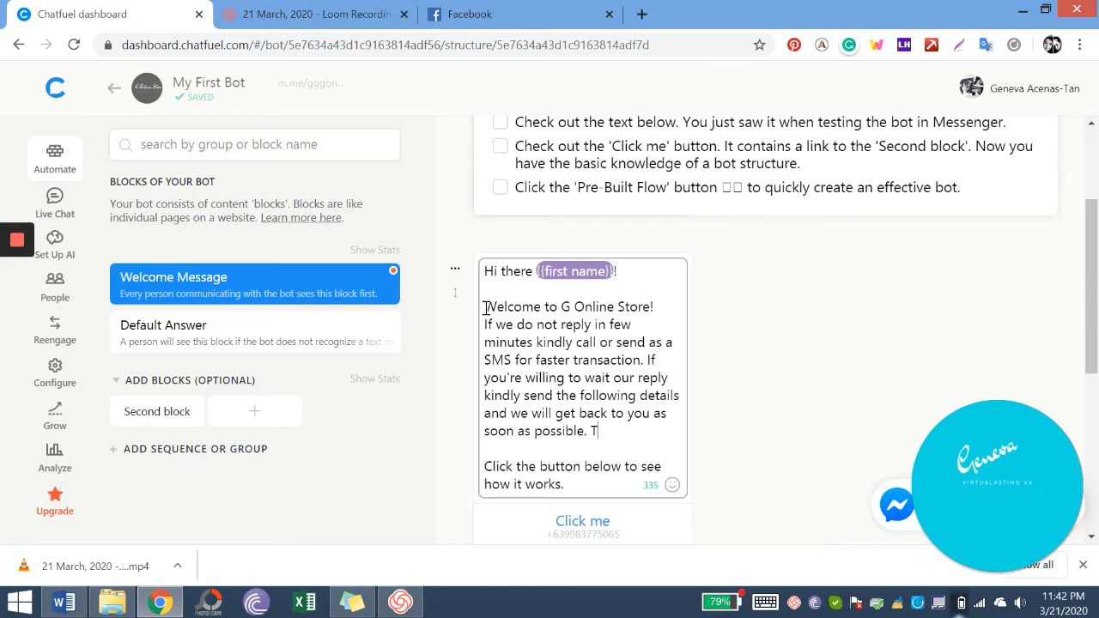
type("hank yoou")
key("BackSpace")
key("BackSpace")
type("u!")
- Add a blank line after the welcome and change 'see how it works' to 'call us'
left_click(669, 311)
key("Return")
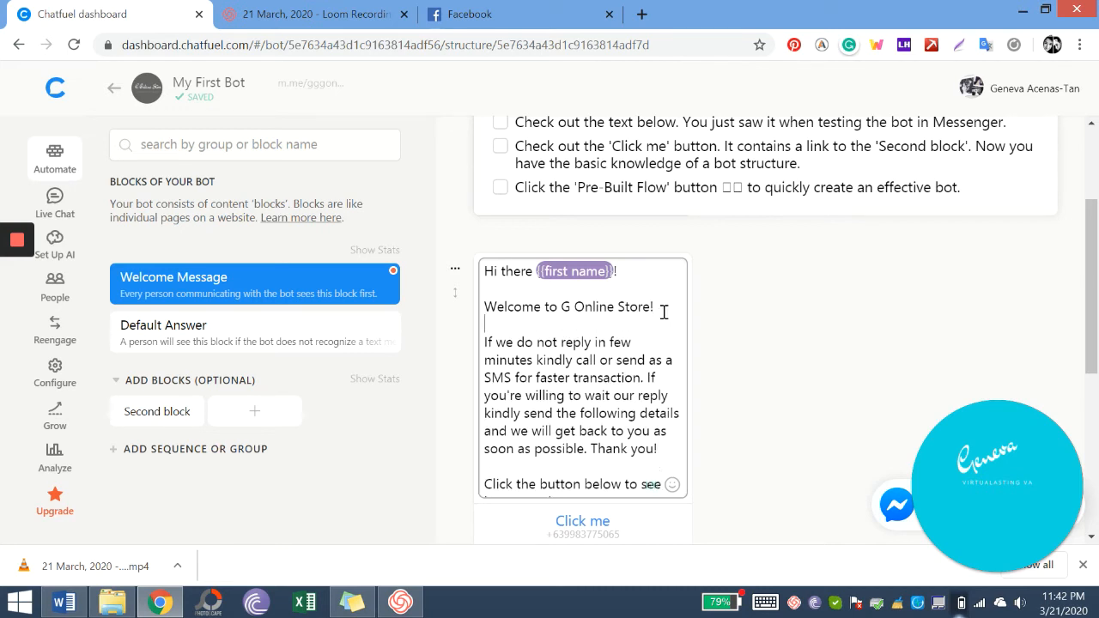
scroll(646, 355, "down", 2)
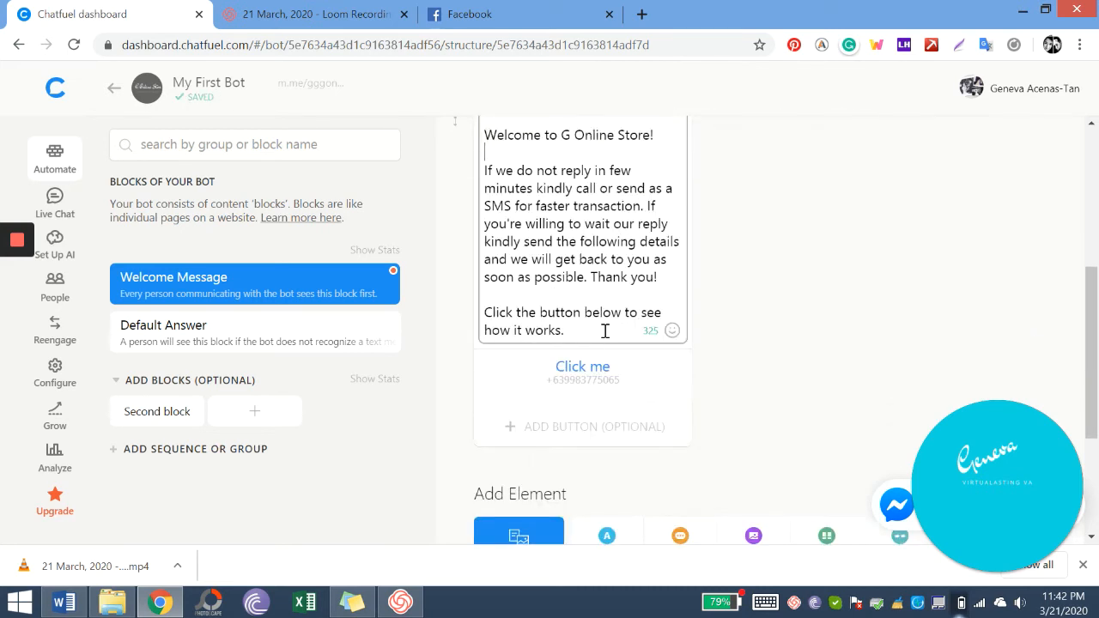
left_click(569, 294)
left_click_drag(562, 331, 481, 341)
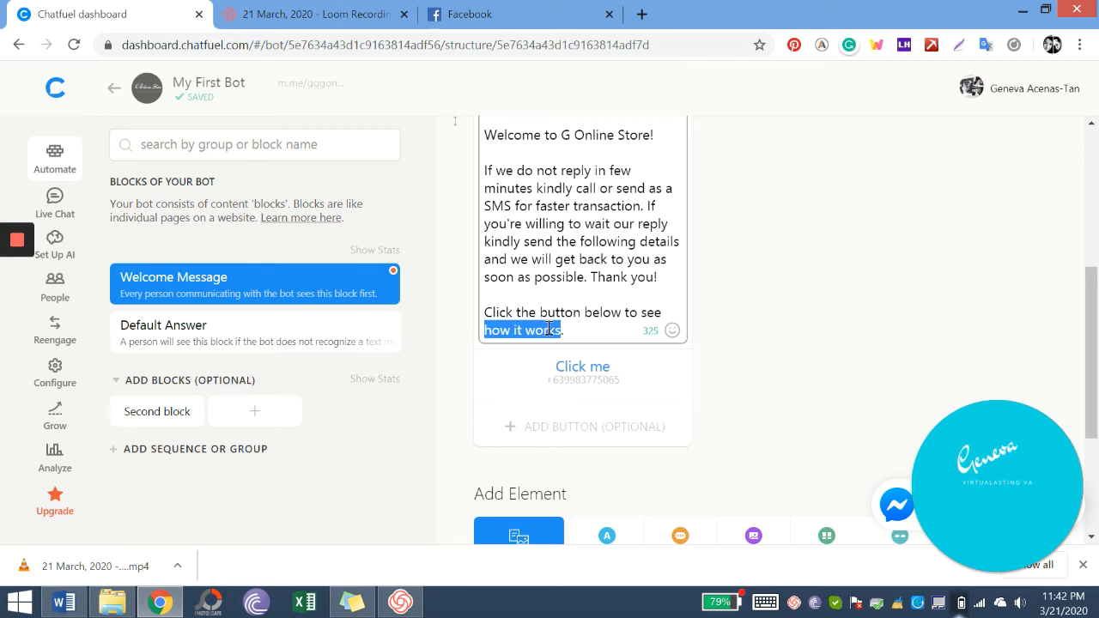
key("BackSpace")
key("BackSpace")
key("BackSpace")
key("BackSpace")
key("BackSpace")
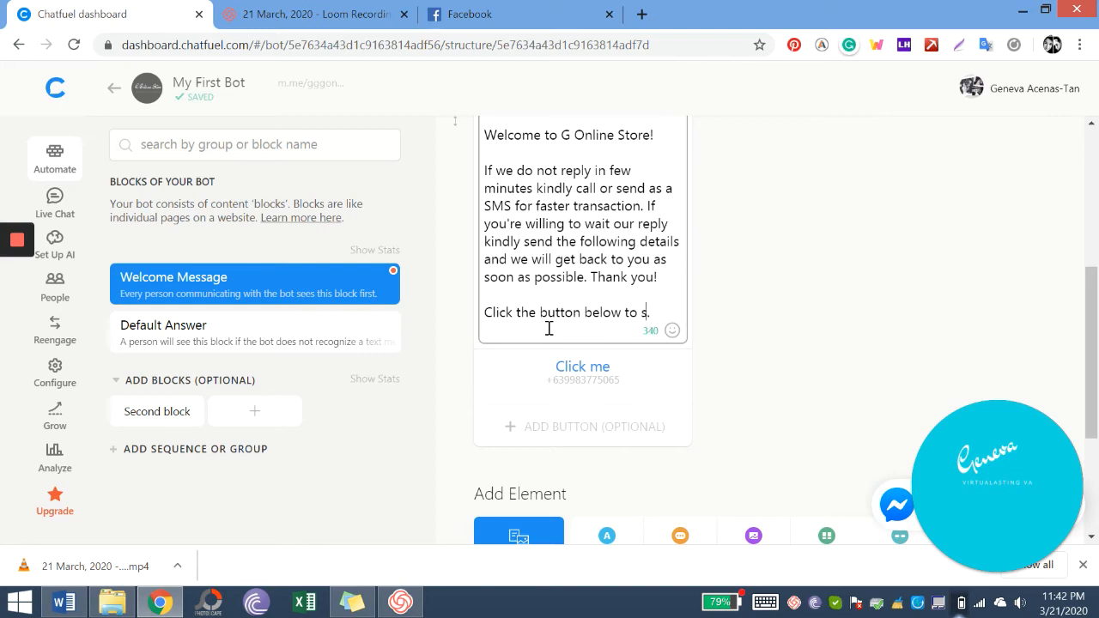
type("call us")
- List Name/Nickname, Address, Contact Number and Inquiry on separate lines
key("Return")
key("Return")
type("Name/Nic")
type("ka")
type("name")
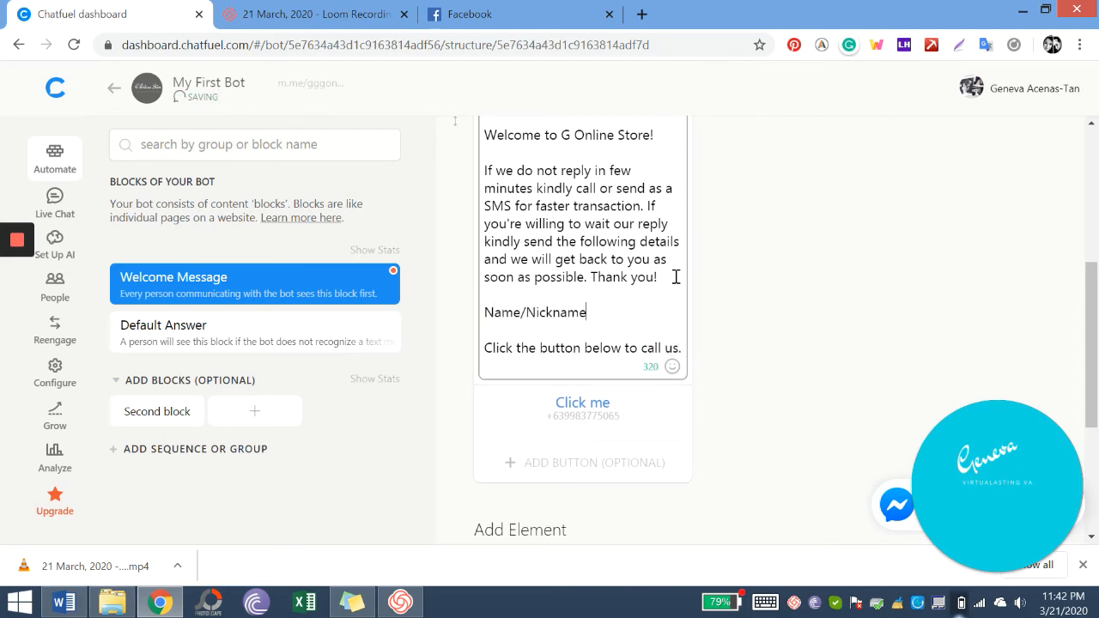
key("Return")
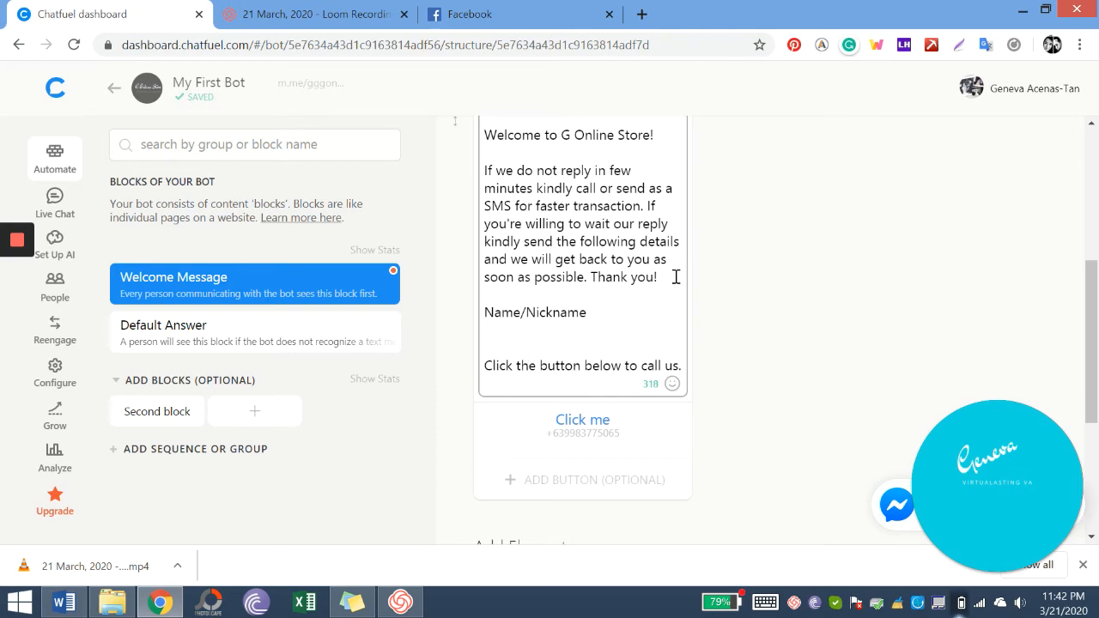
type("Address")
key("Return")
type("Conta")
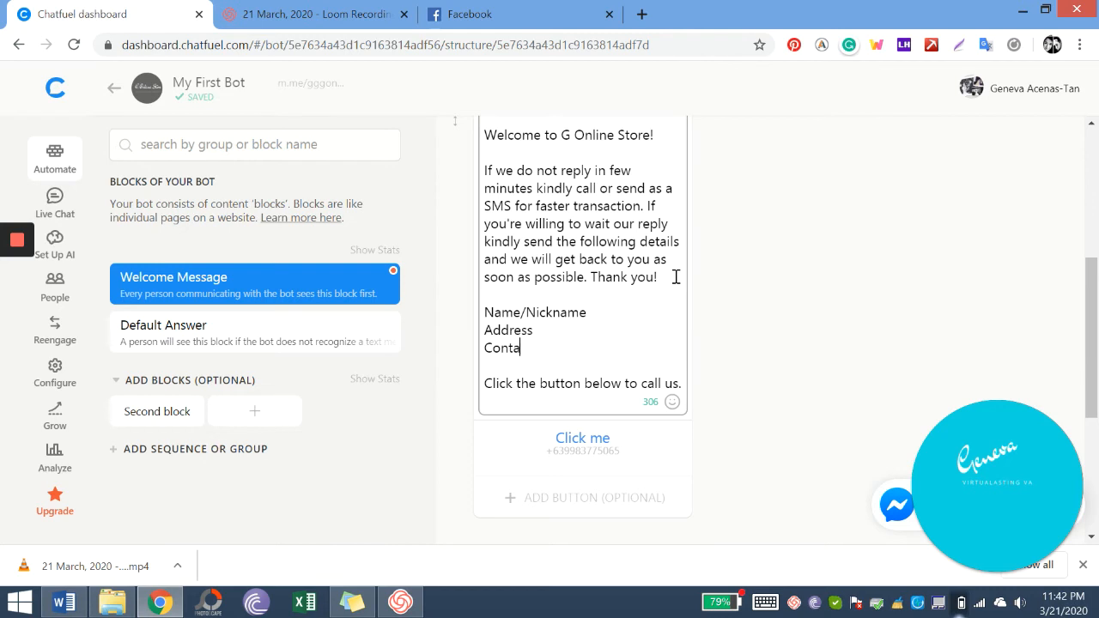
type("ct Number")
key("Return")
type("U")
key("BackSpace")
type("Inquire")
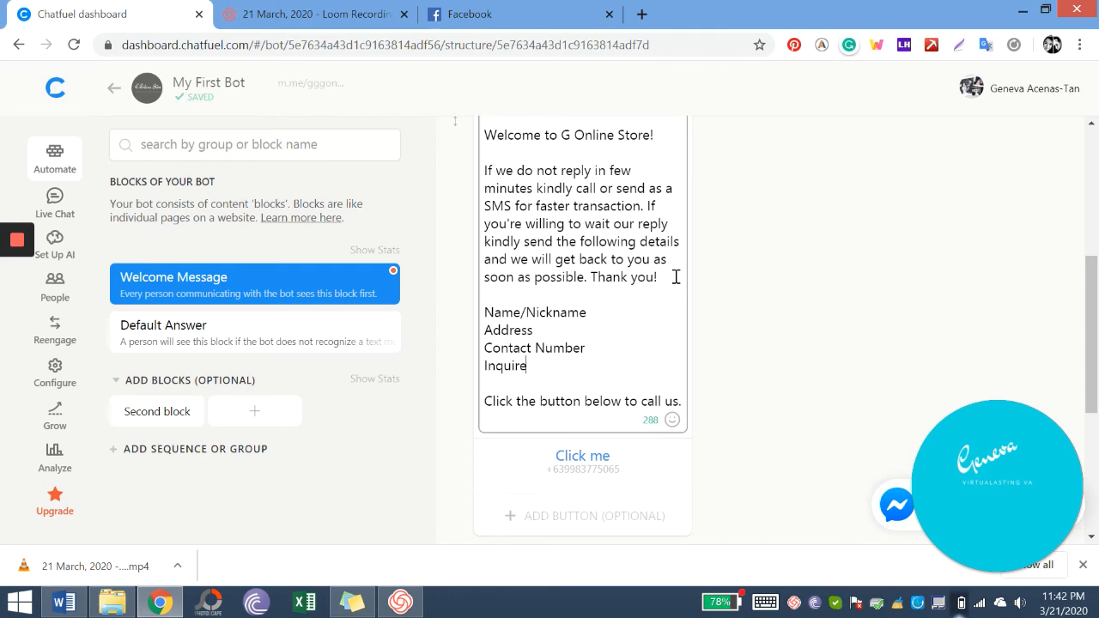
key("BackSpace")
type("y (")
- Finish editing the welcome text and add a 4-second typing pause after it
scroll(676, 277, "down", 2)
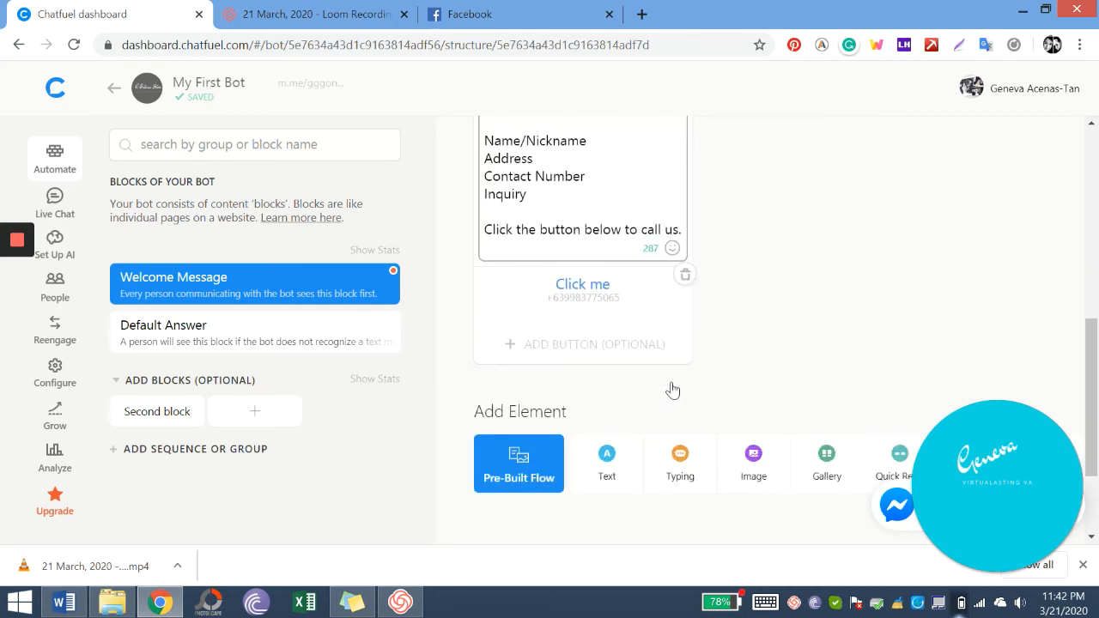
scroll(646, 455, "up", 1)
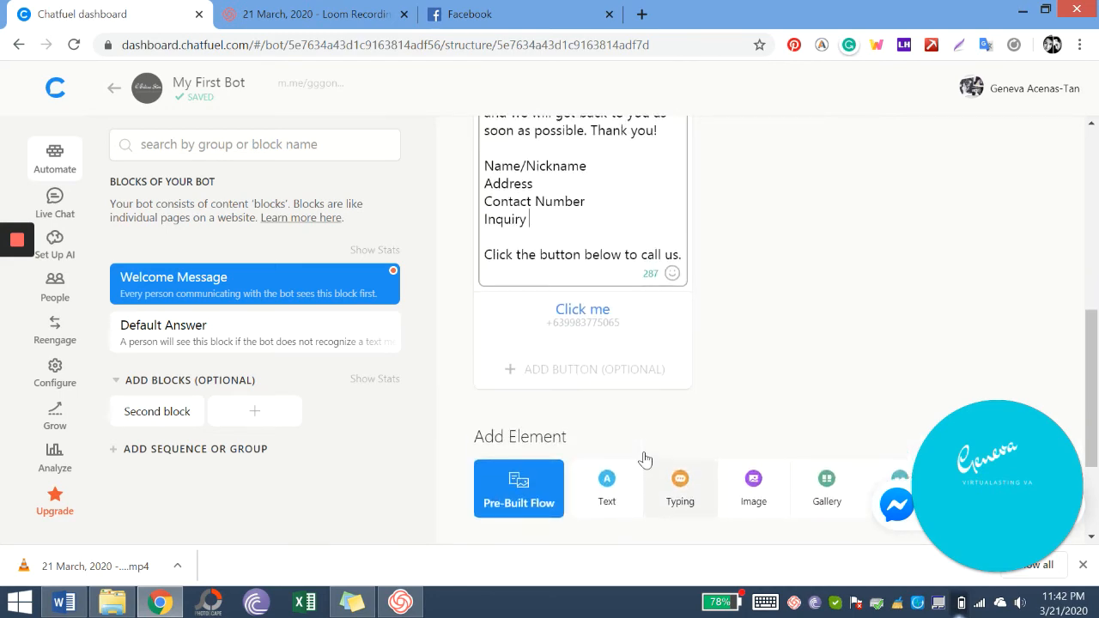
left_click(807, 346)
scroll(807, 346, "up", 2)
scroll(807, 346, "up", 2)
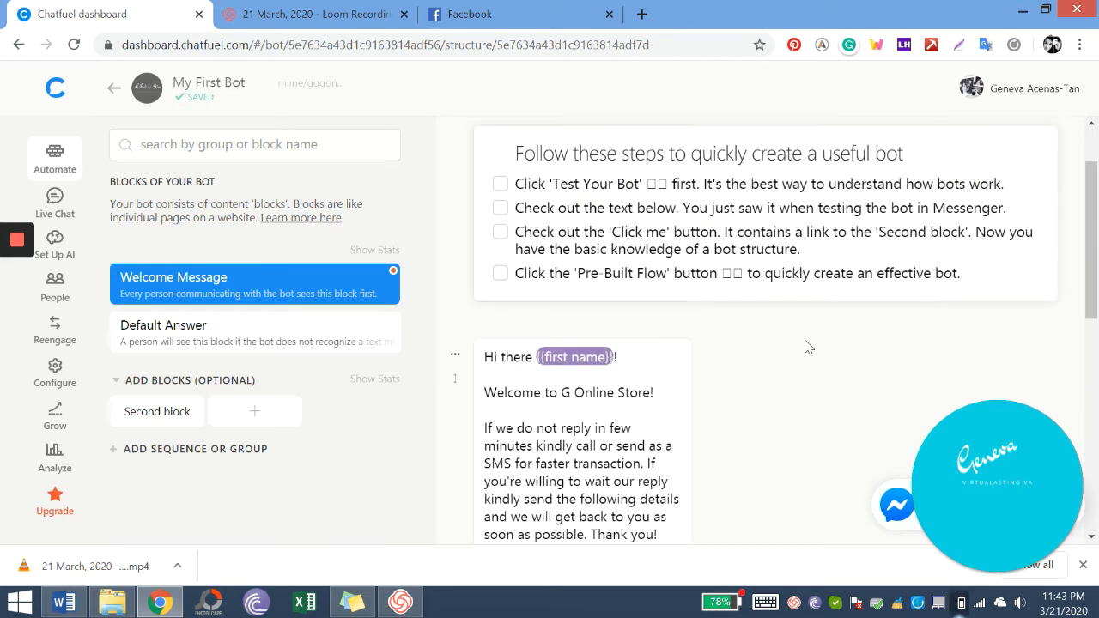
scroll(807, 301, "down", 7)
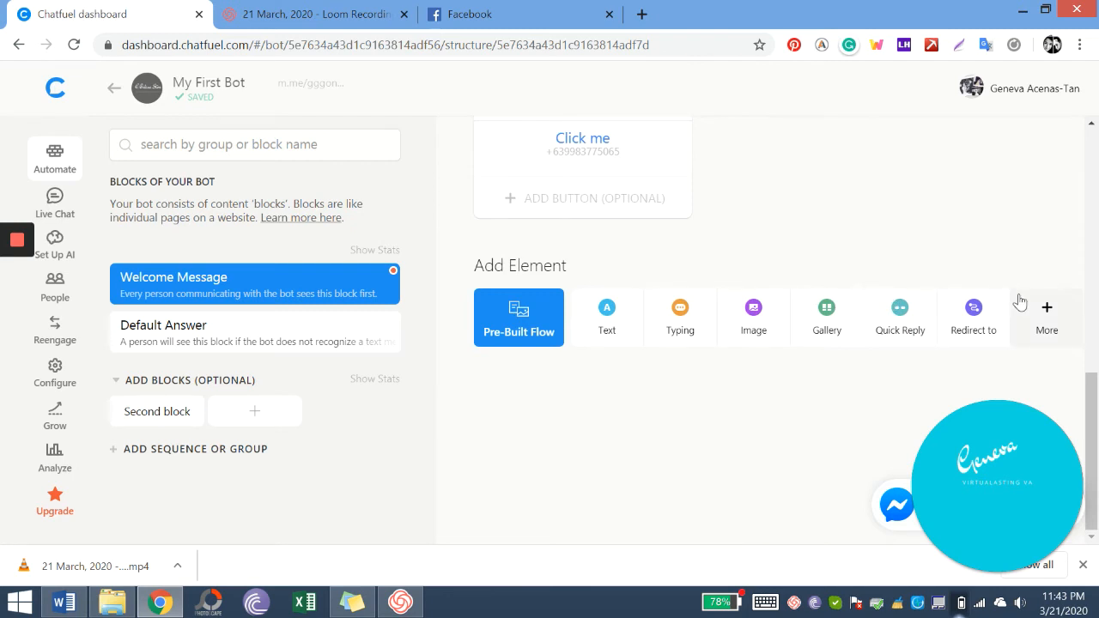
left_click(680, 330)
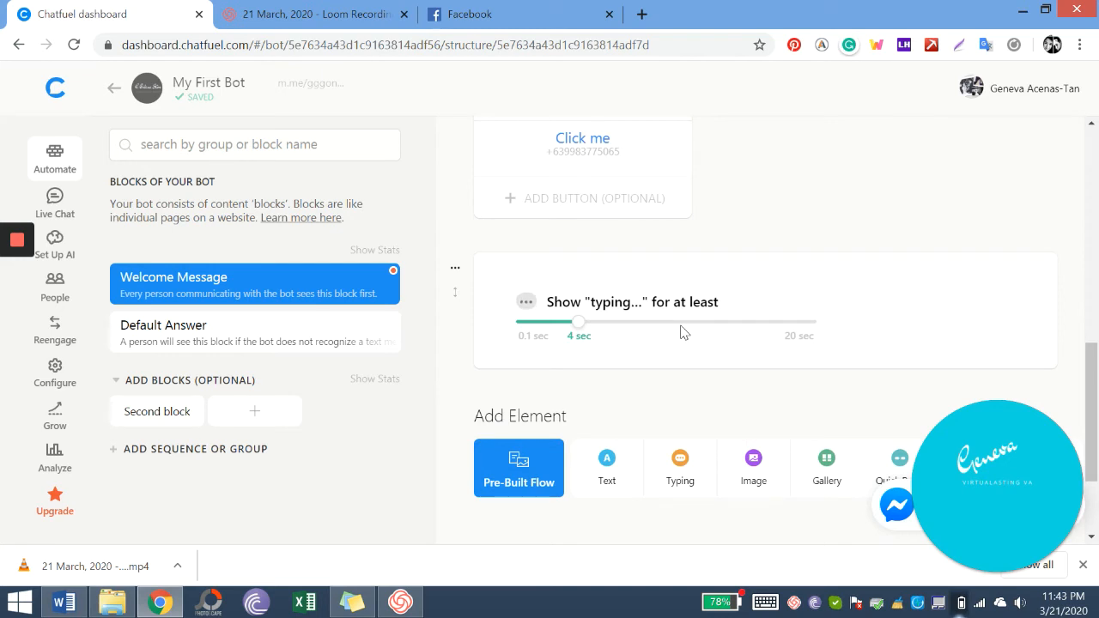
- Add an empty image card and a quick-reply element below the typing pause
scroll(681, 332, "down", 2)
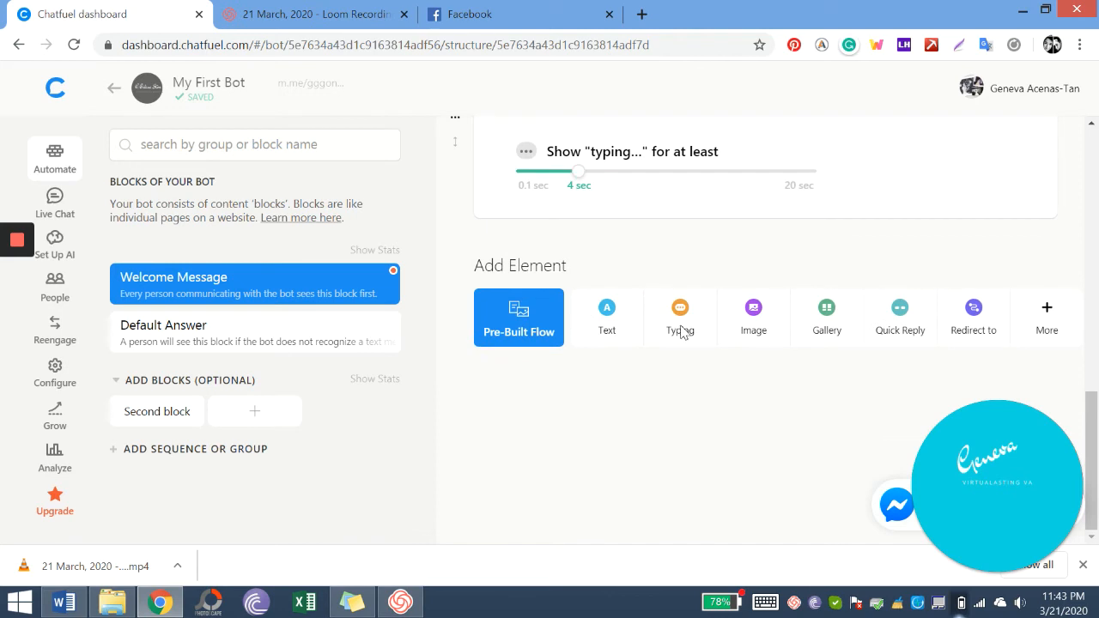
left_click(725, 309)
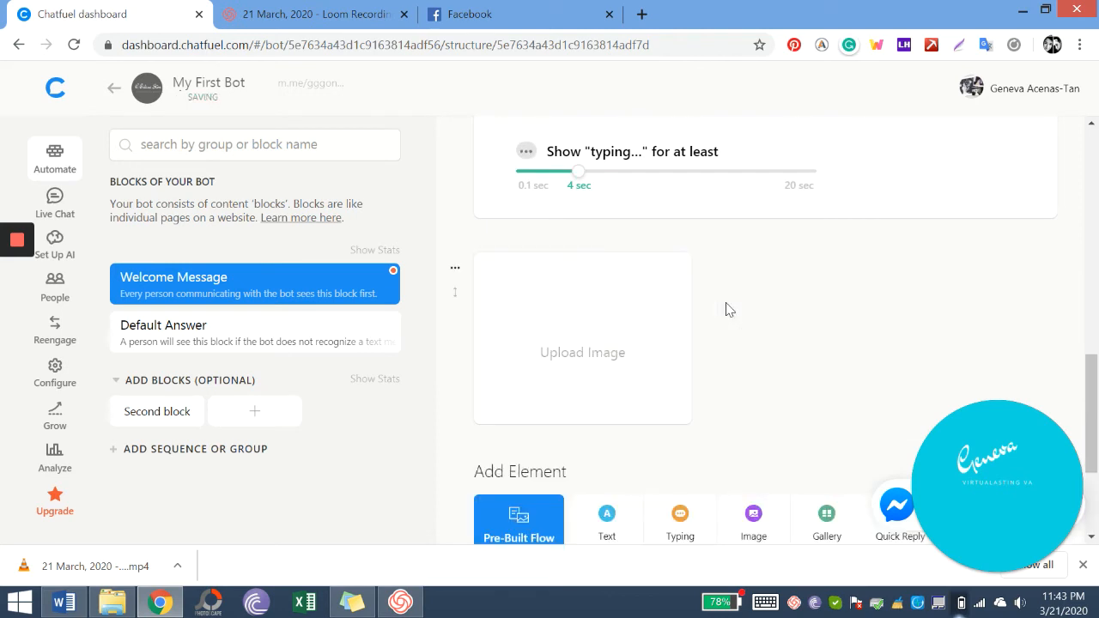
scroll(727, 309, "down", 2)
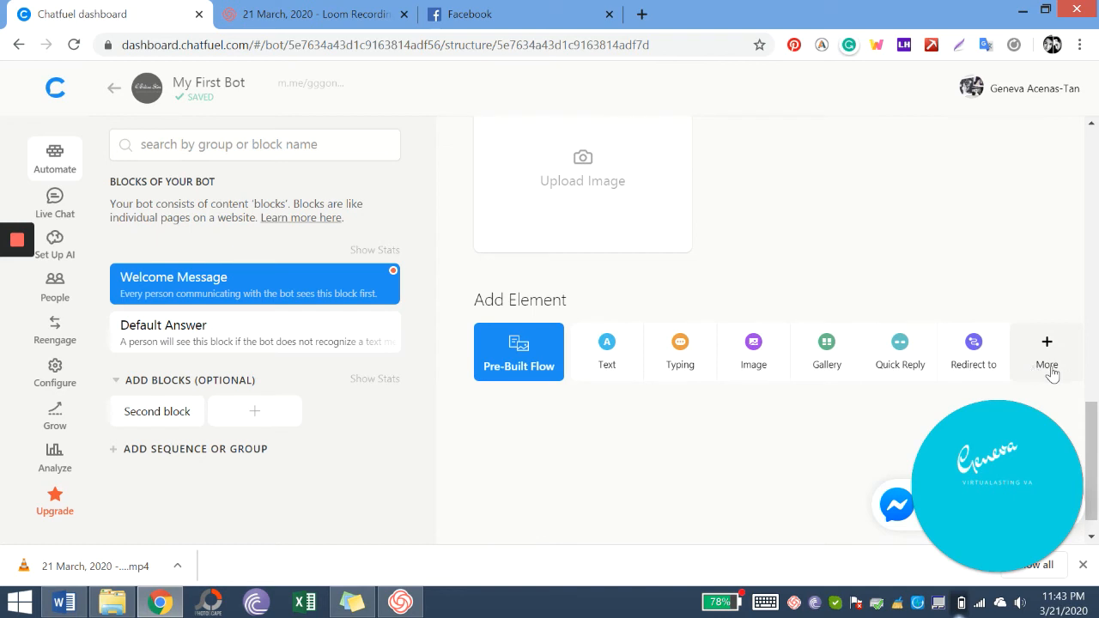
left_click(893, 368)
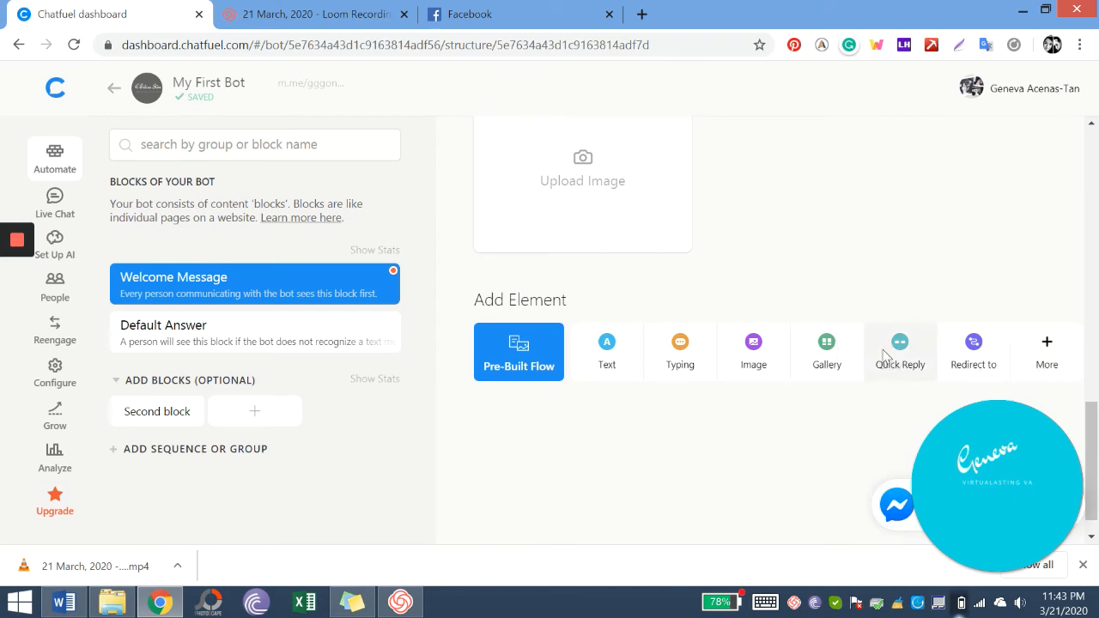
- Close the quick reply button editor and review the updated Welcome Message block
scroll(811, 287, "down", 1)
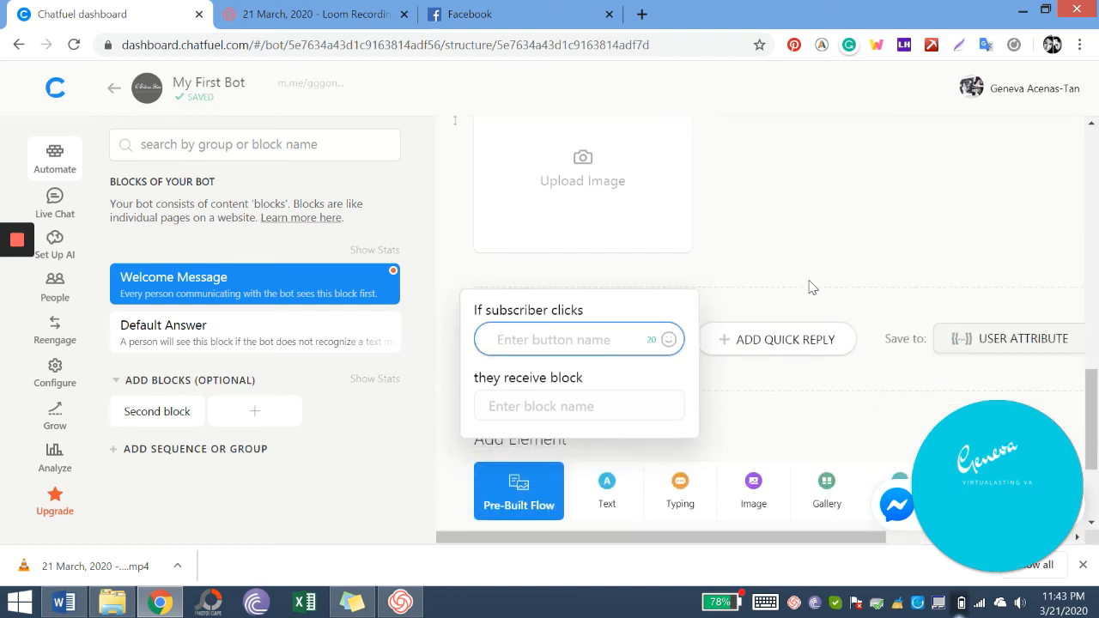
scroll(812, 288, "down", 1)
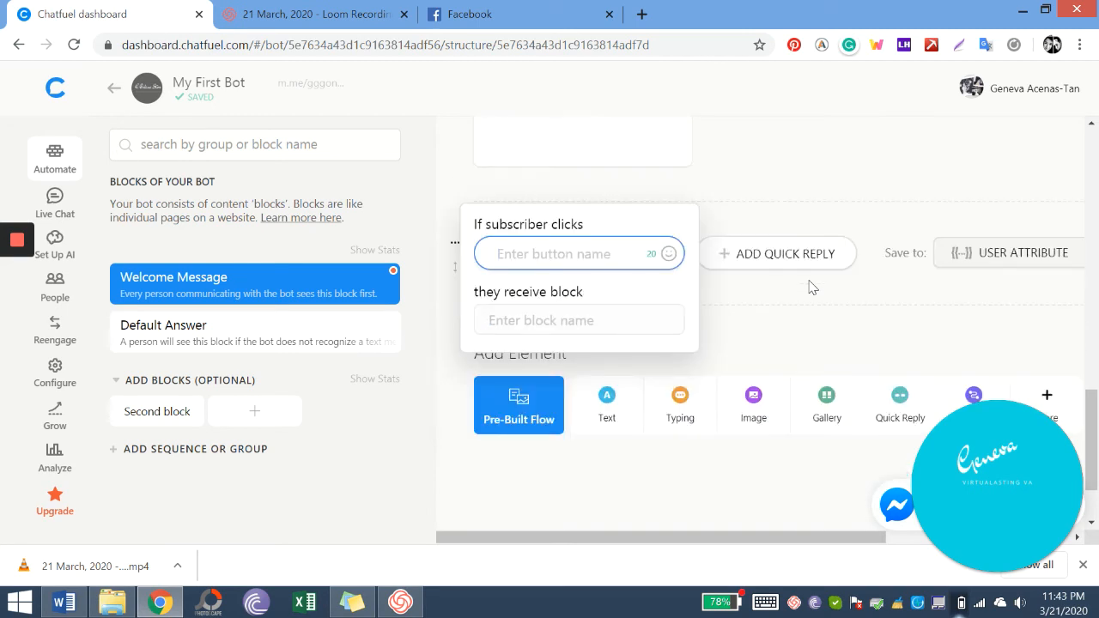
scroll(783, 282, "down", 1)
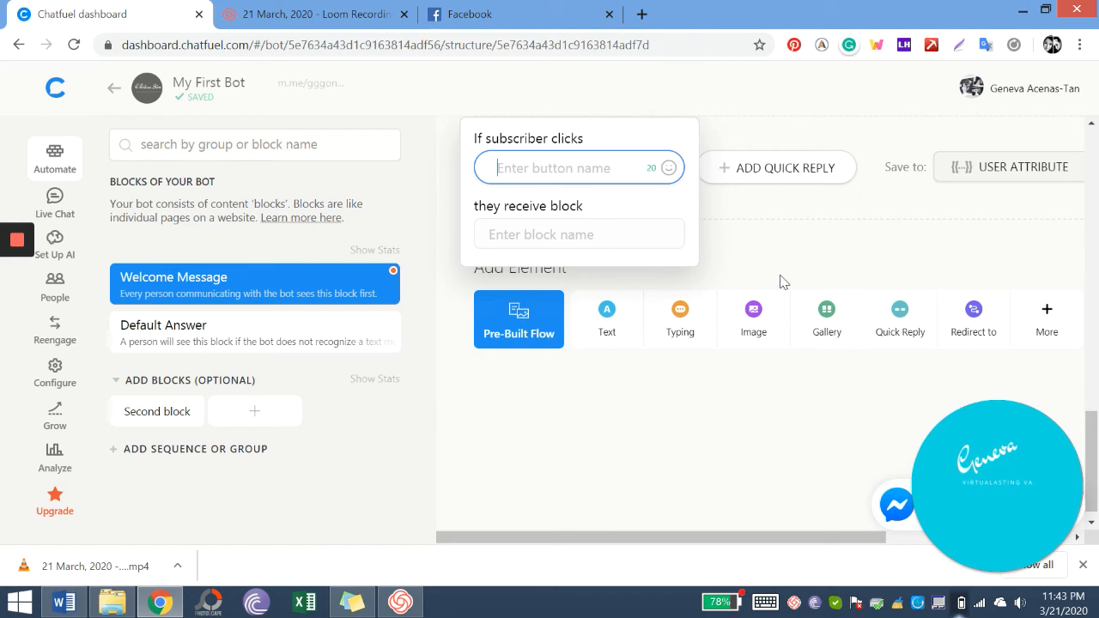
scroll(783, 282, "up", 1)
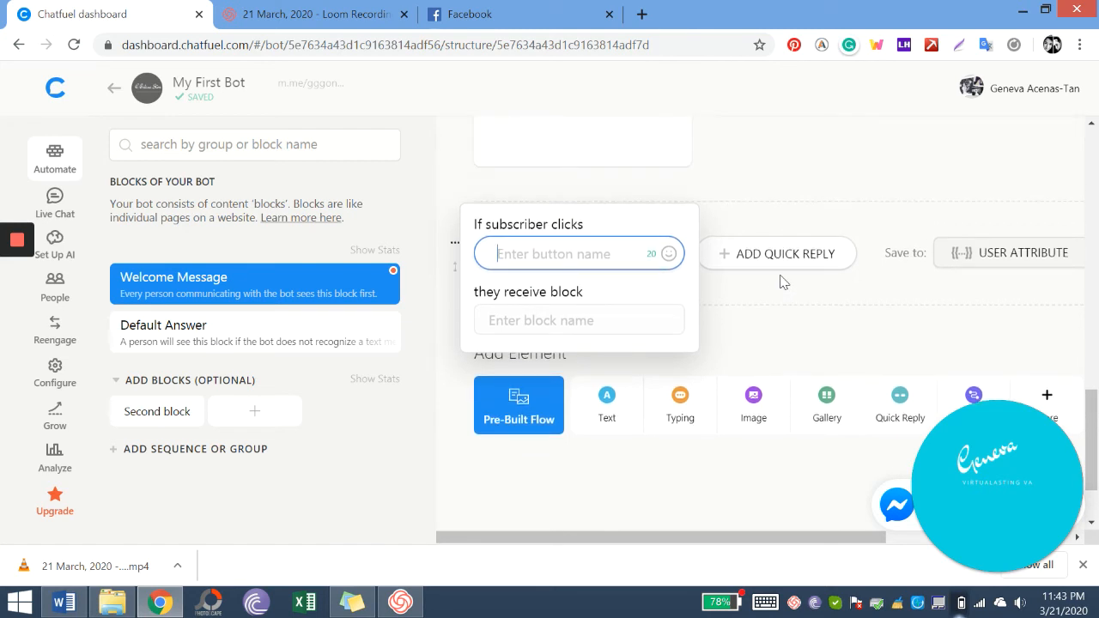
scroll(783, 282, "up", 1)
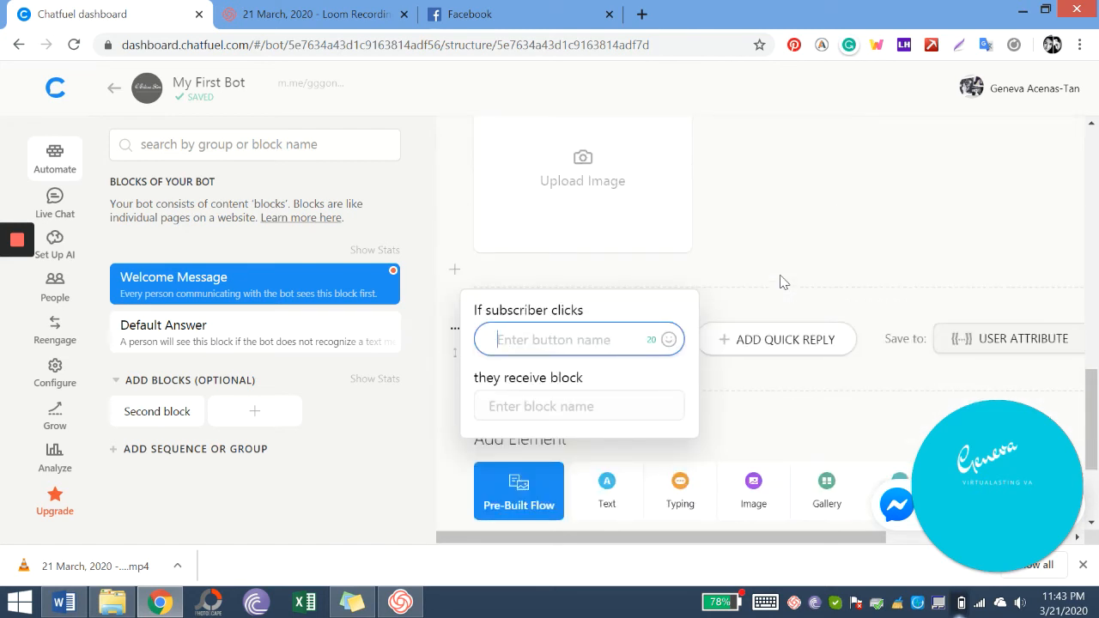
scroll(782, 282, "down", 1)
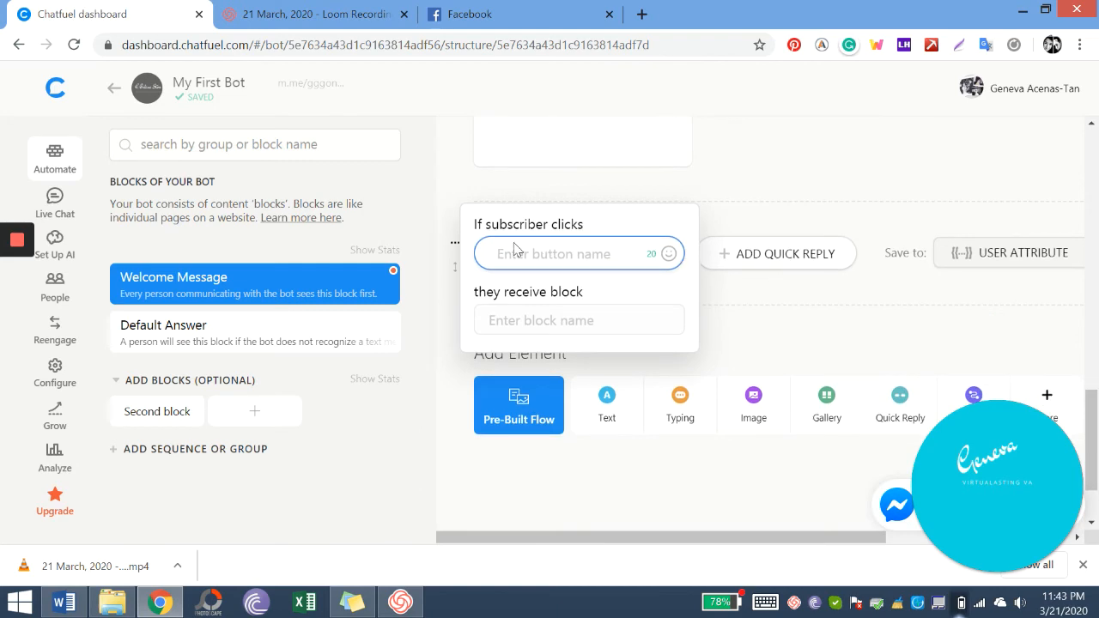
left_click(827, 182)
scroll(826, 182, "down", 1)
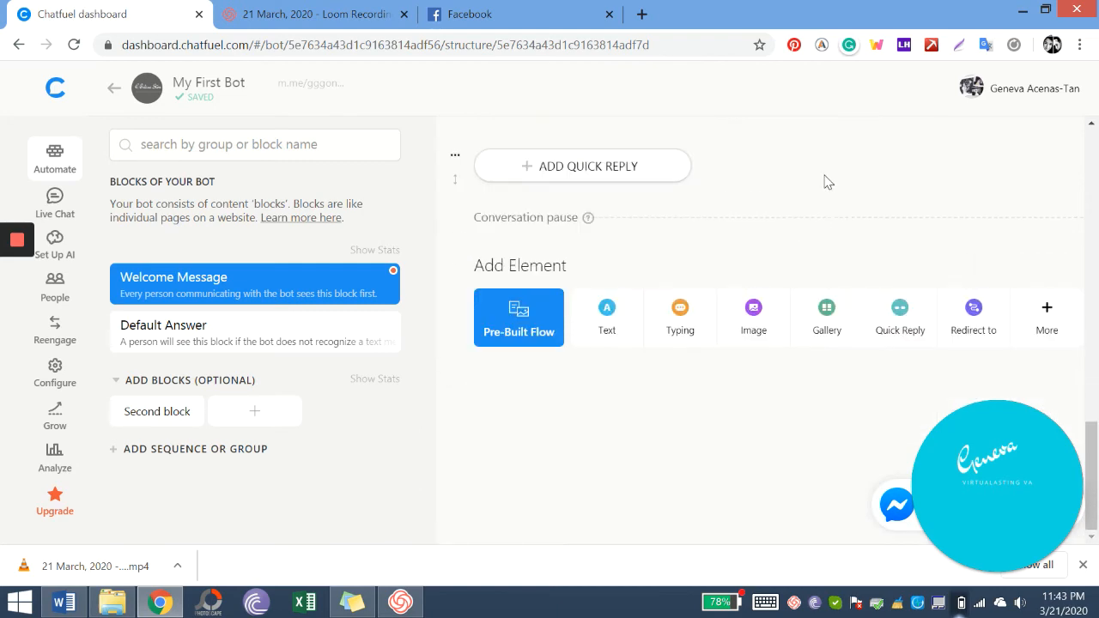
scroll(827, 182, "up", 6)
scroll(827, 182, "up", 8)
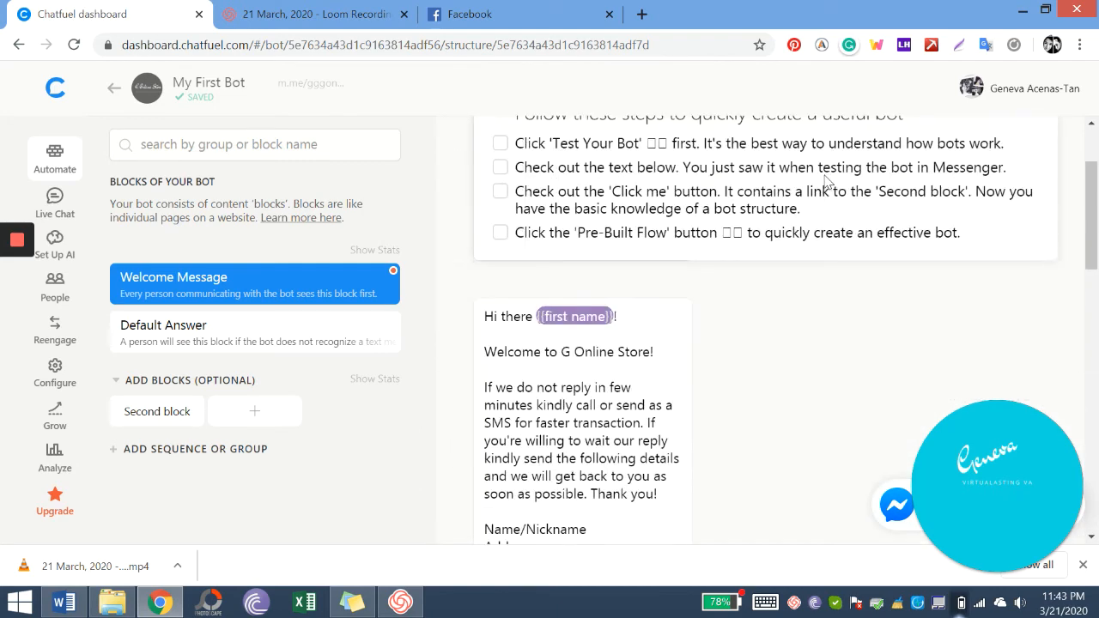
scroll(826, 182, "down", 4)
scroll(826, 182, "up", 3)
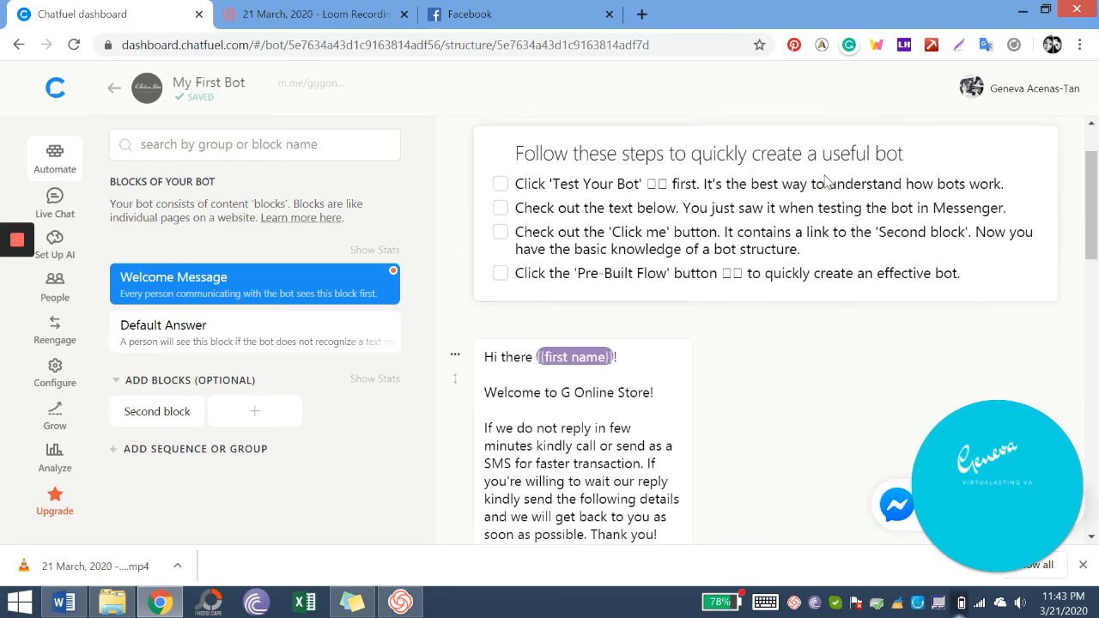
scroll(825, 183, "down", 5)
scroll(643, 351, "down", 4)
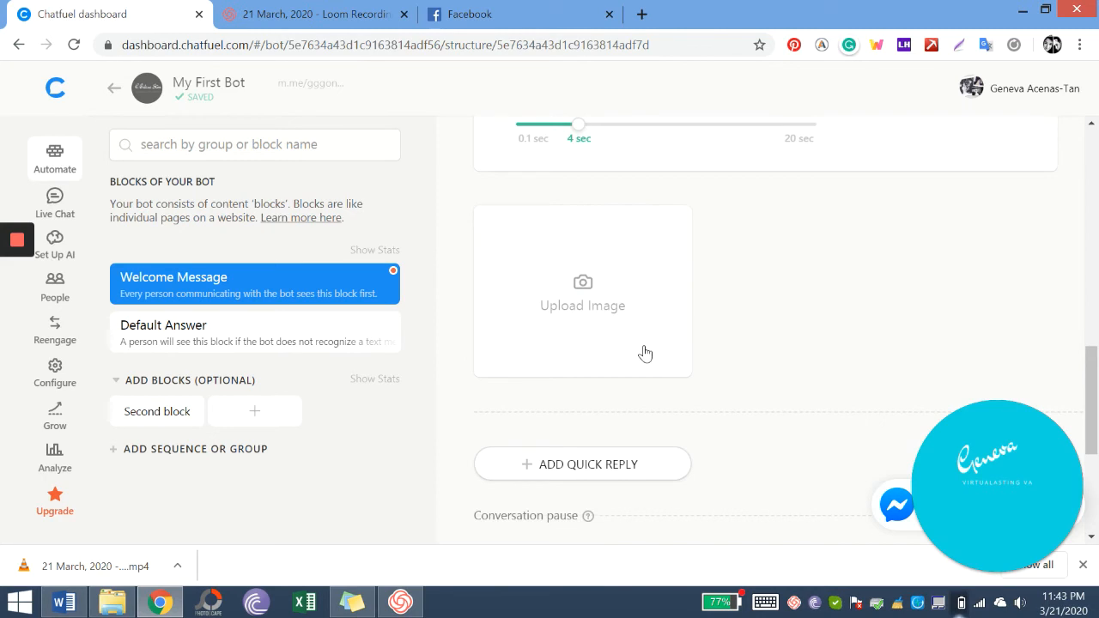
scroll(569, 318, "down", 3)
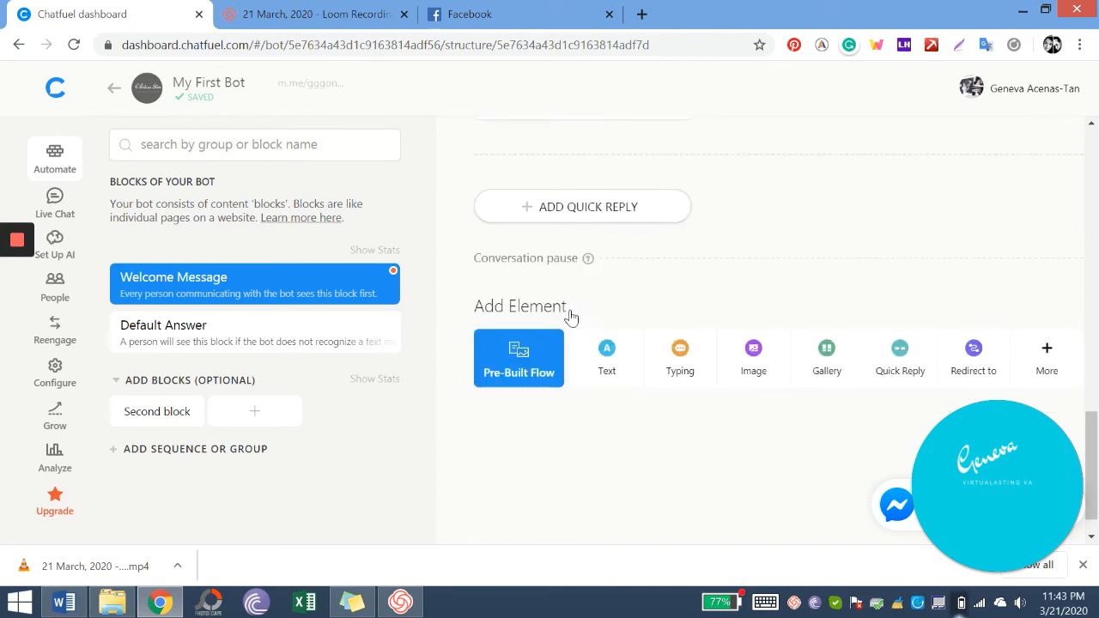
- Browse the pre-built bot skills catalogue, then close it without adding anything
left_click(518, 378)
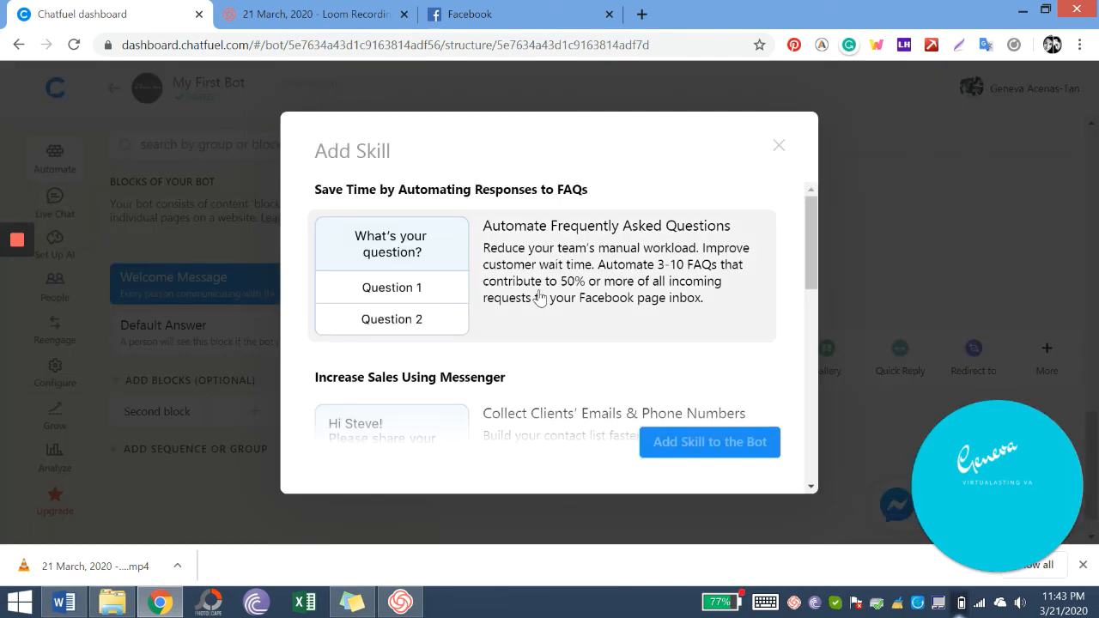
scroll(539, 297, "down", 5)
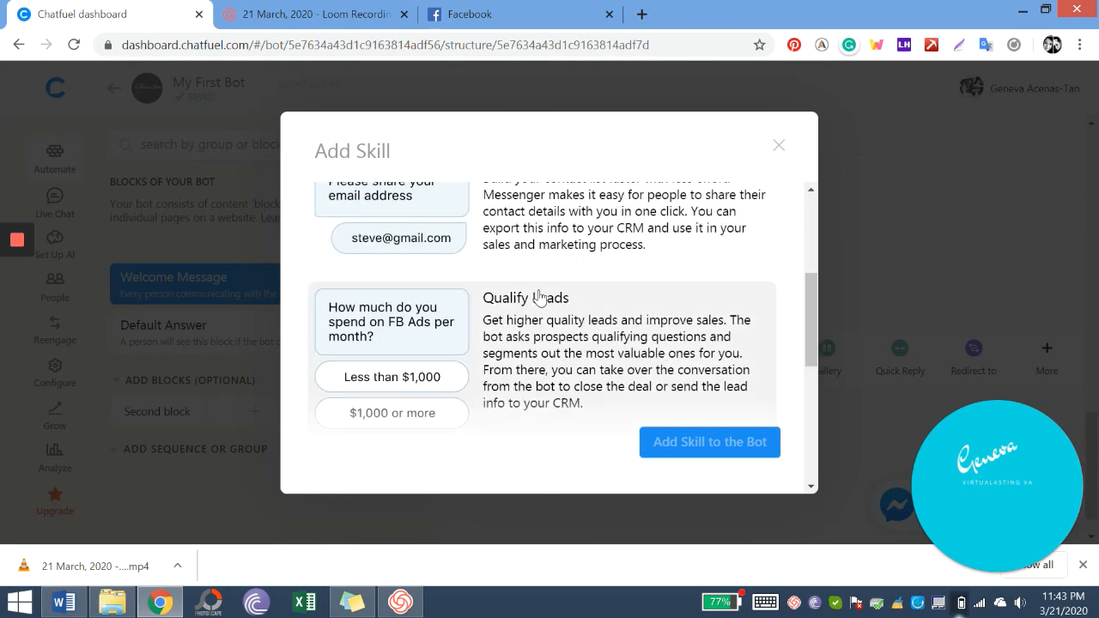
scroll(539, 297, "down", 4)
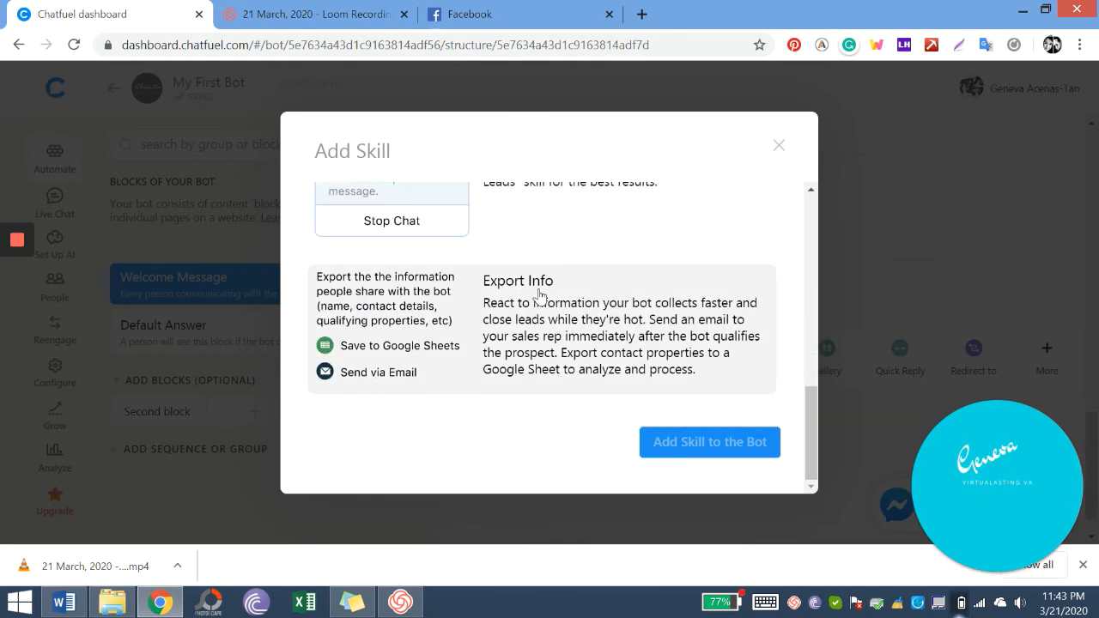
scroll(539, 297, "up", 2)
scroll(658, 333, "down", 2)
left_click(778, 151)
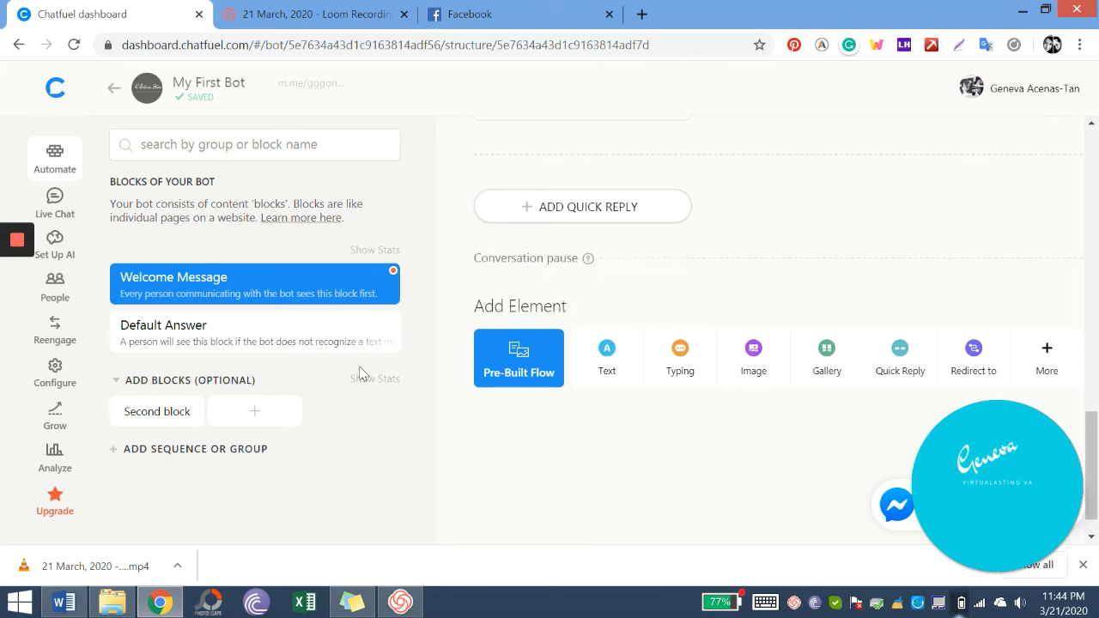
scroll(831, 258, "up", 15)
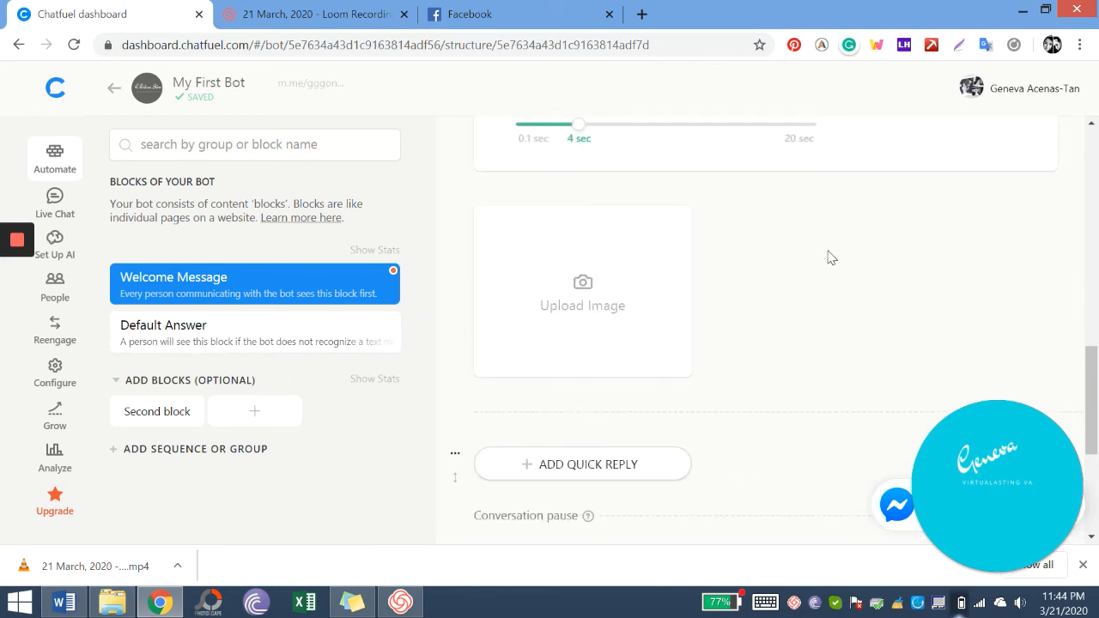
scroll(831, 247, "down", 15)
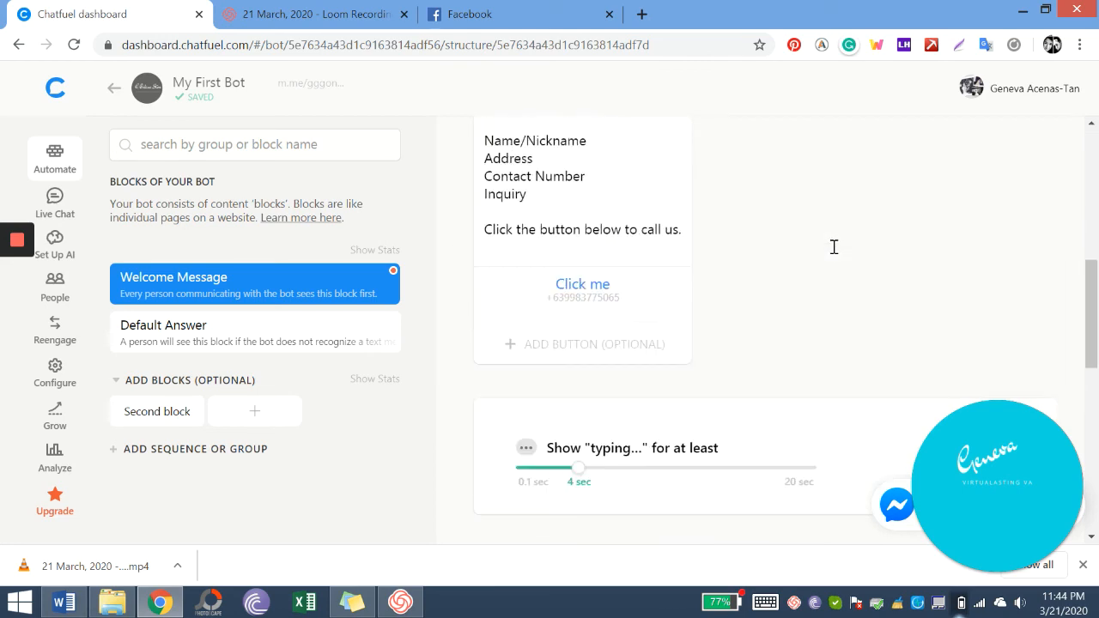
left_click(198, 332)
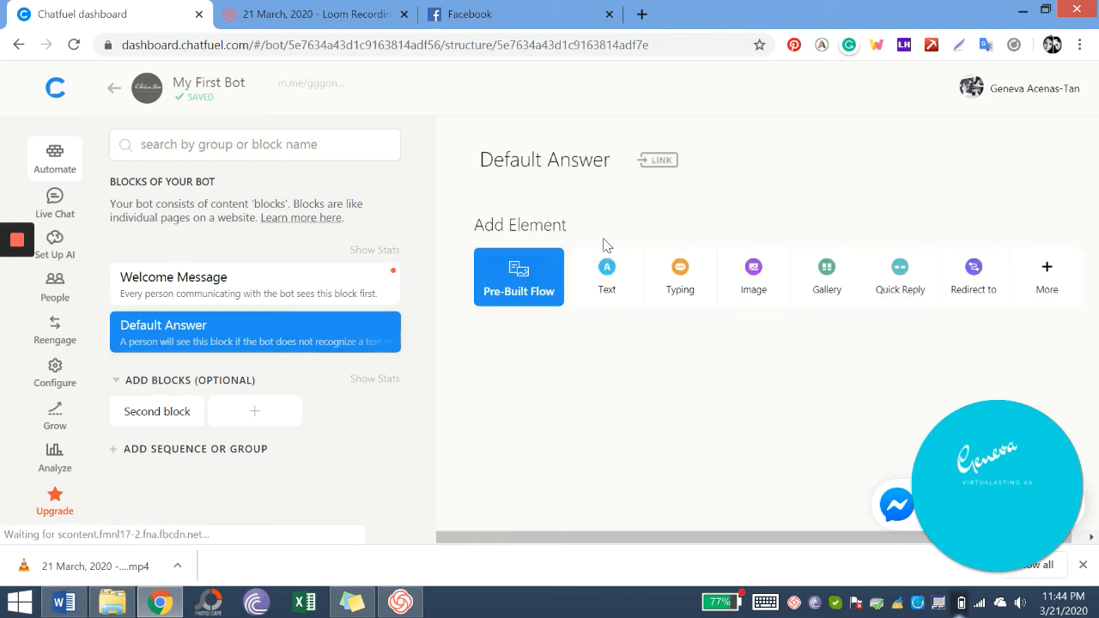
left_click(273, 293)
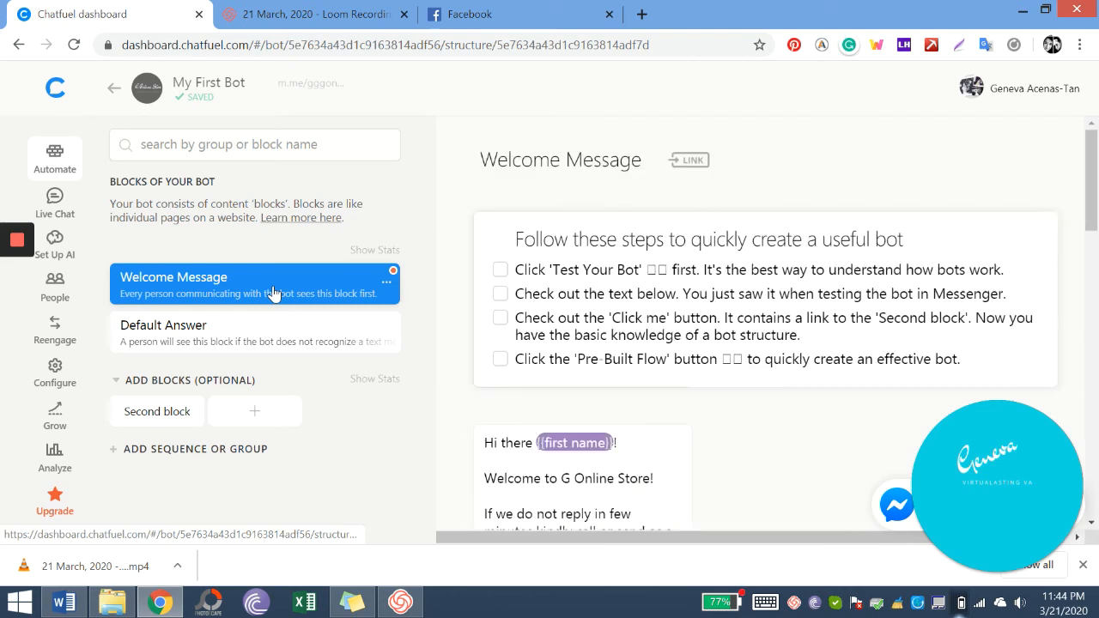
scroll(681, 324, "down", 7)
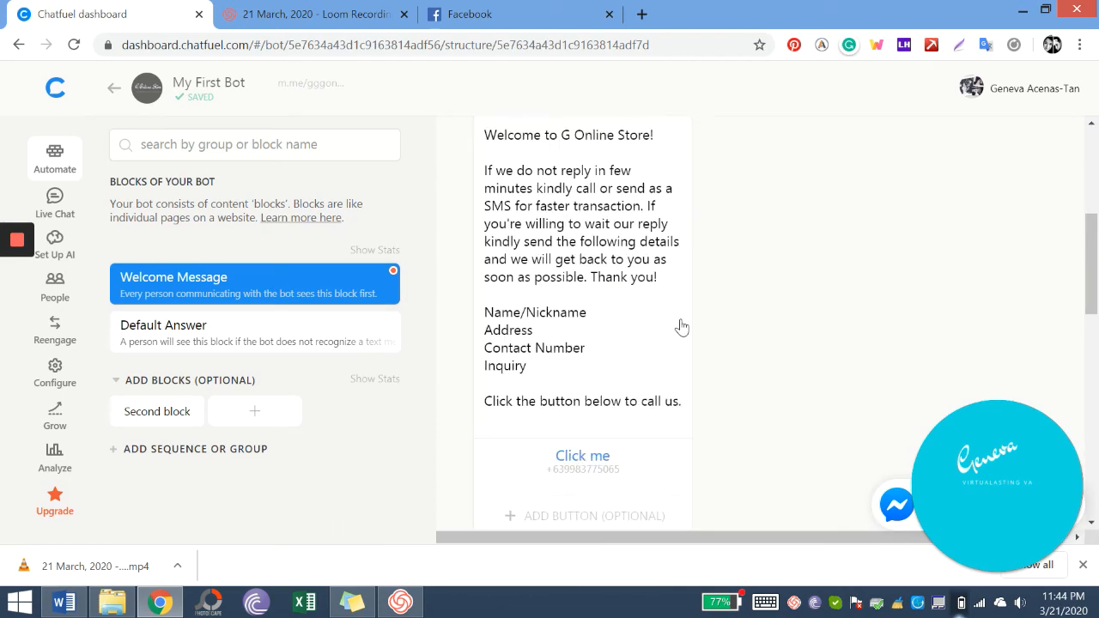
scroll(680, 324, "down", 3)
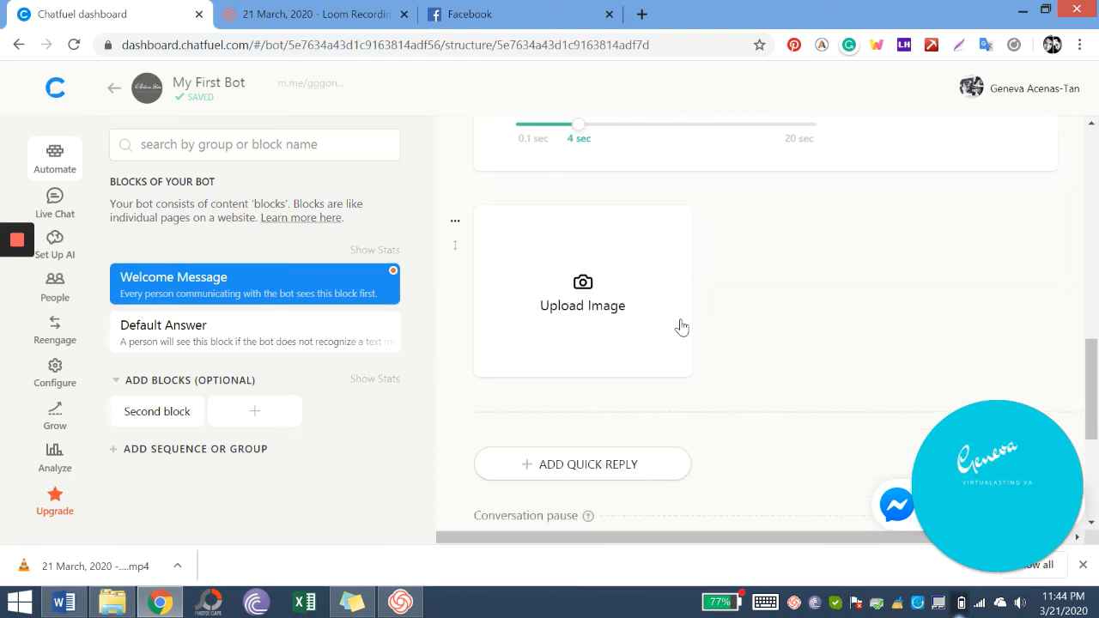
scroll(681, 326, "up", 4)
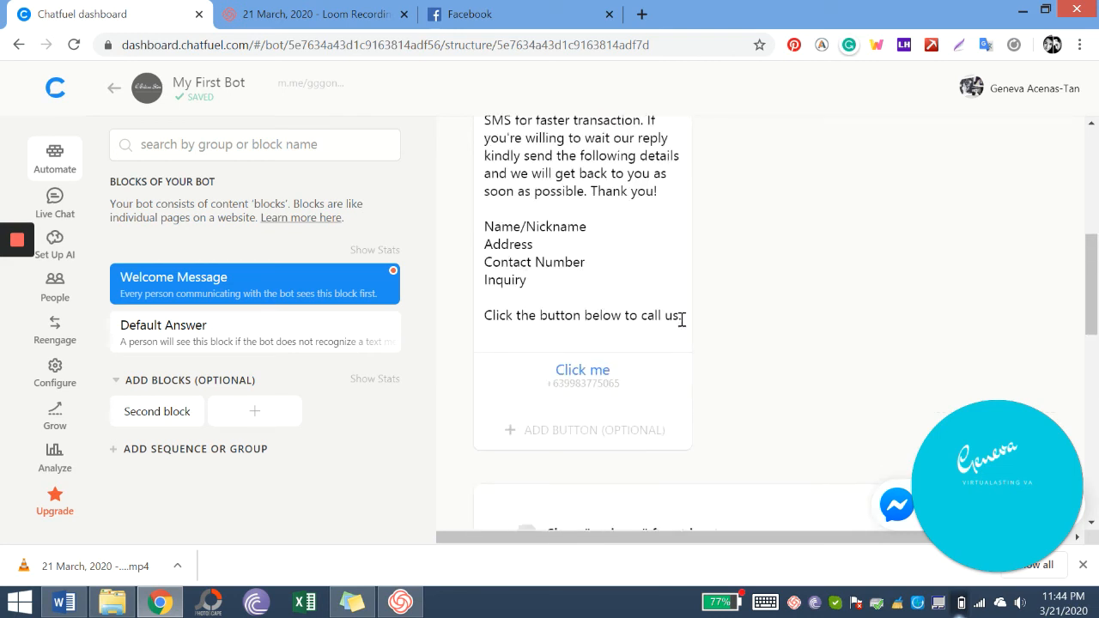
scroll(681, 322, "down", 6)
scroll(681, 321, "down", 3)
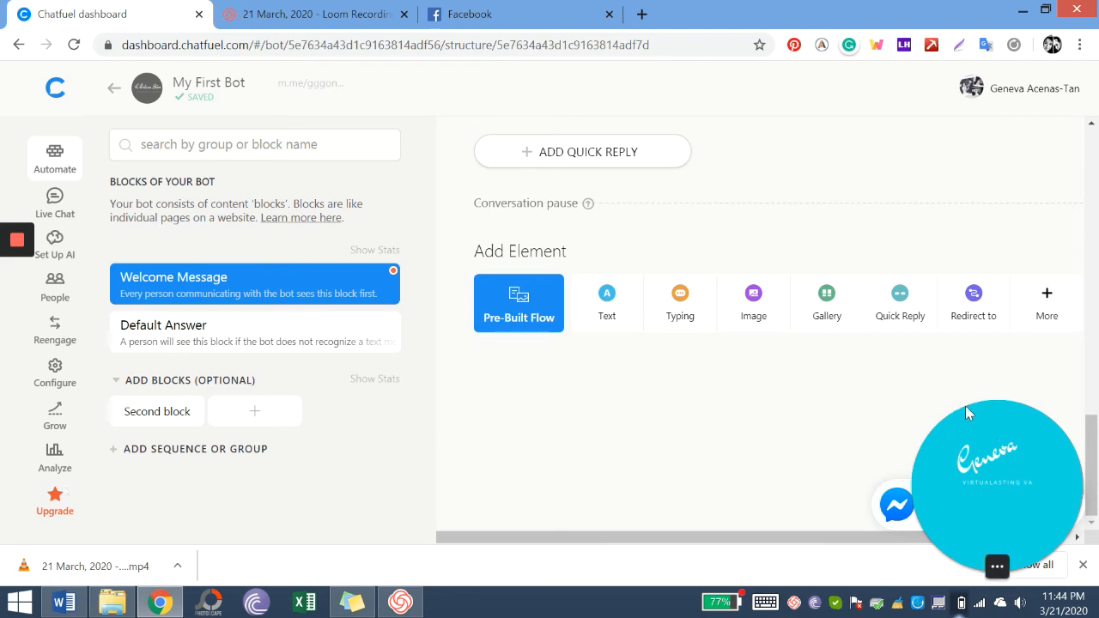
- Send the bot to Messenger for testing, confirming with the signed-in Facebook account, then go to Facebook
double_click(999, 408)
left_click(991, 510)
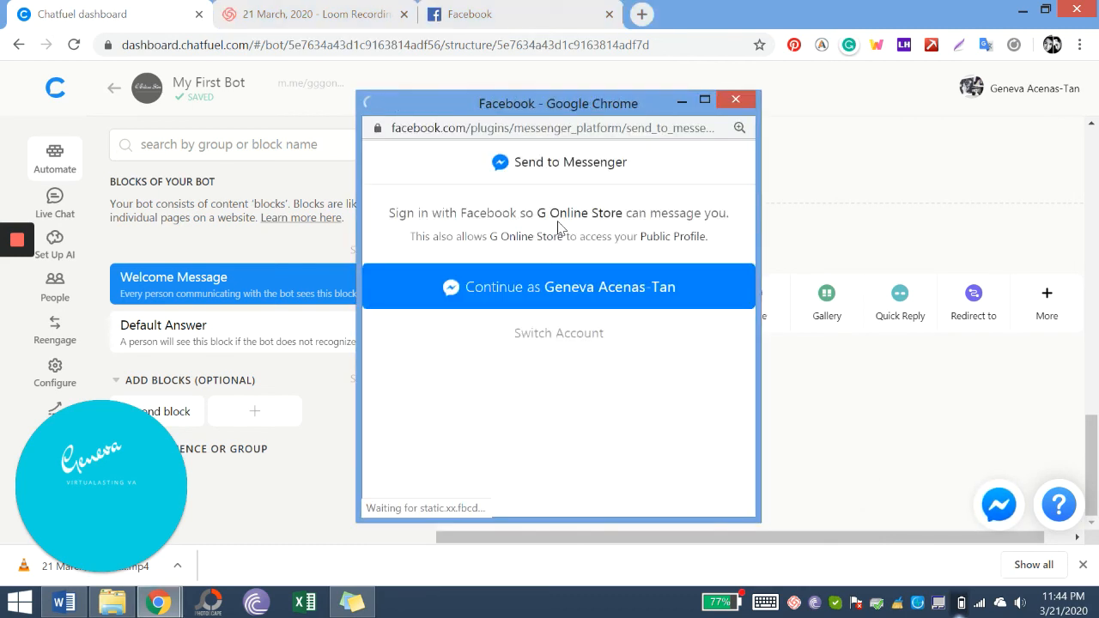
left_click(566, 298)
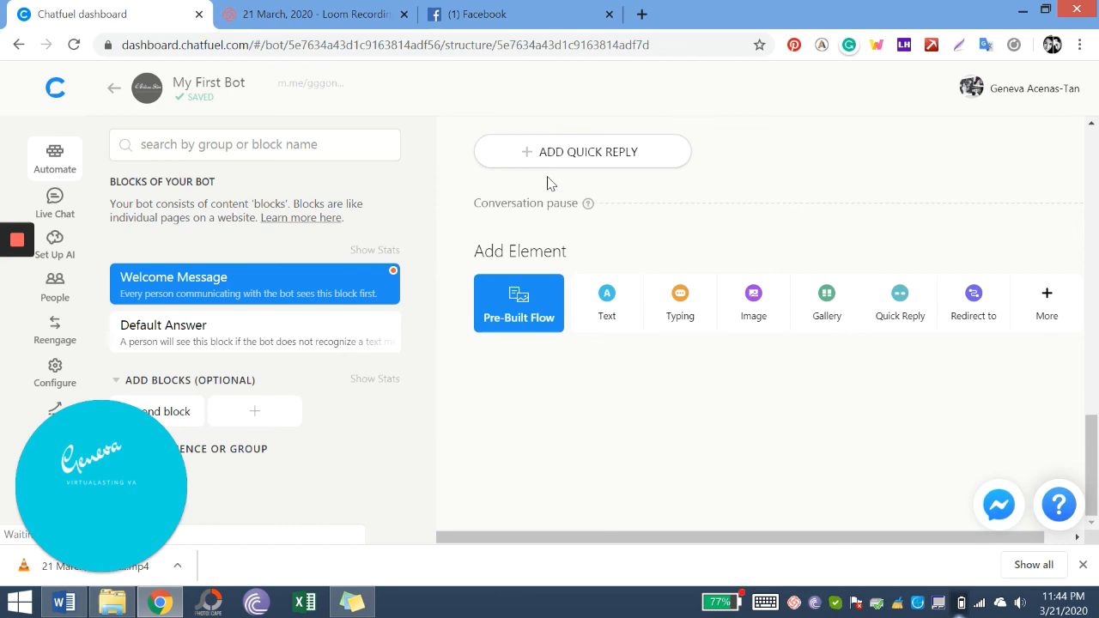
left_click(537, 17)
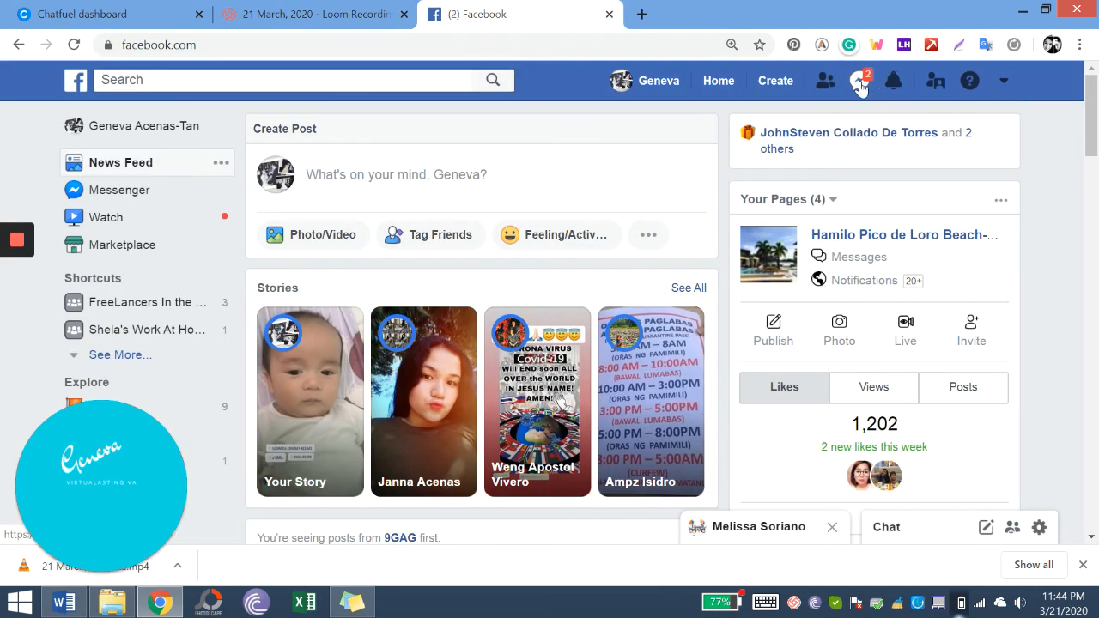
- Open the G Online Store chat from recent conversations, then view it in full Messenger
left_click(859, 82)
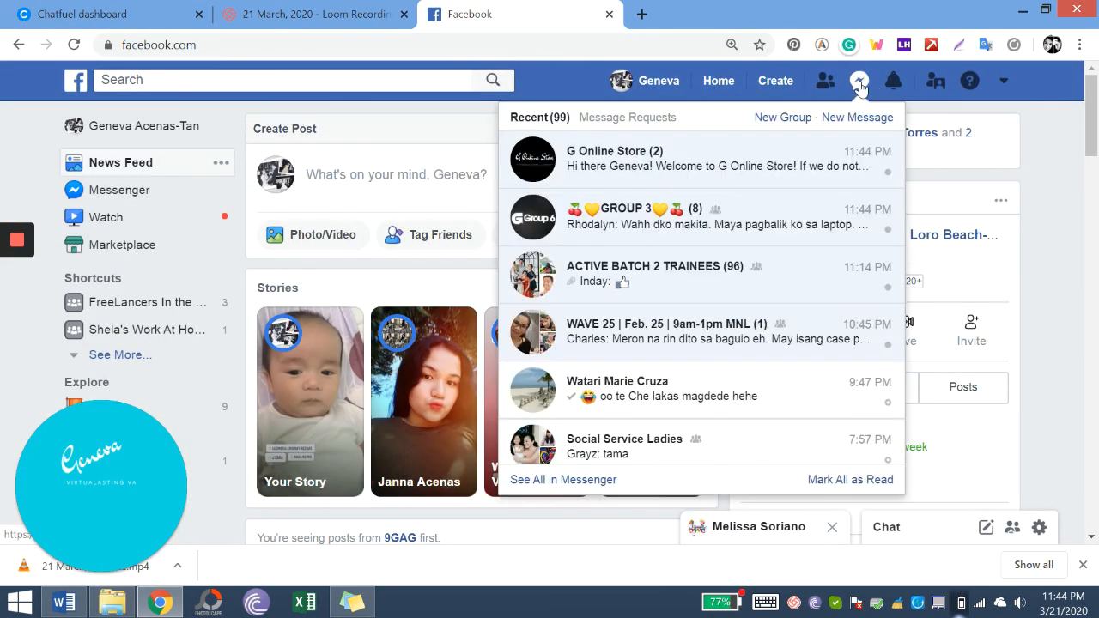
left_click(711, 166)
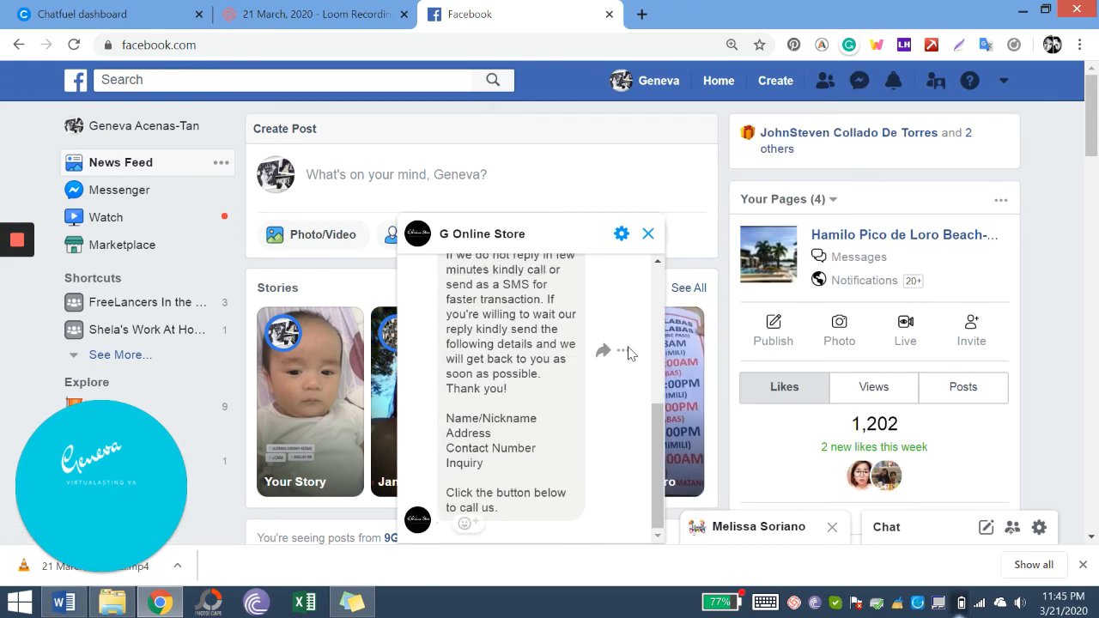
scroll(627, 352, "up", 2)
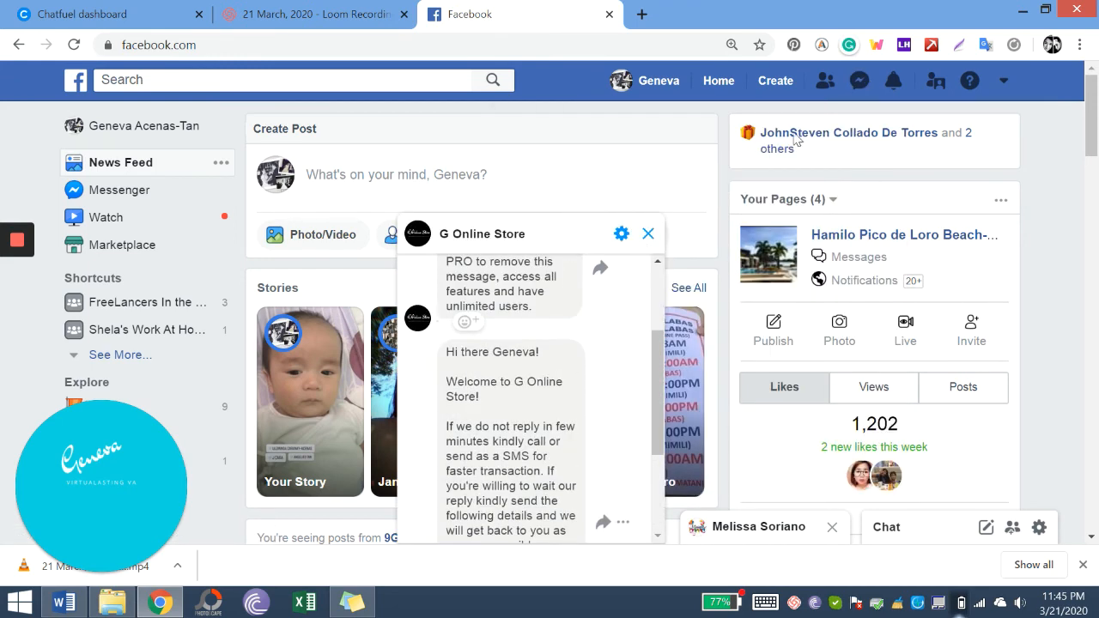
double_click(860, 80)
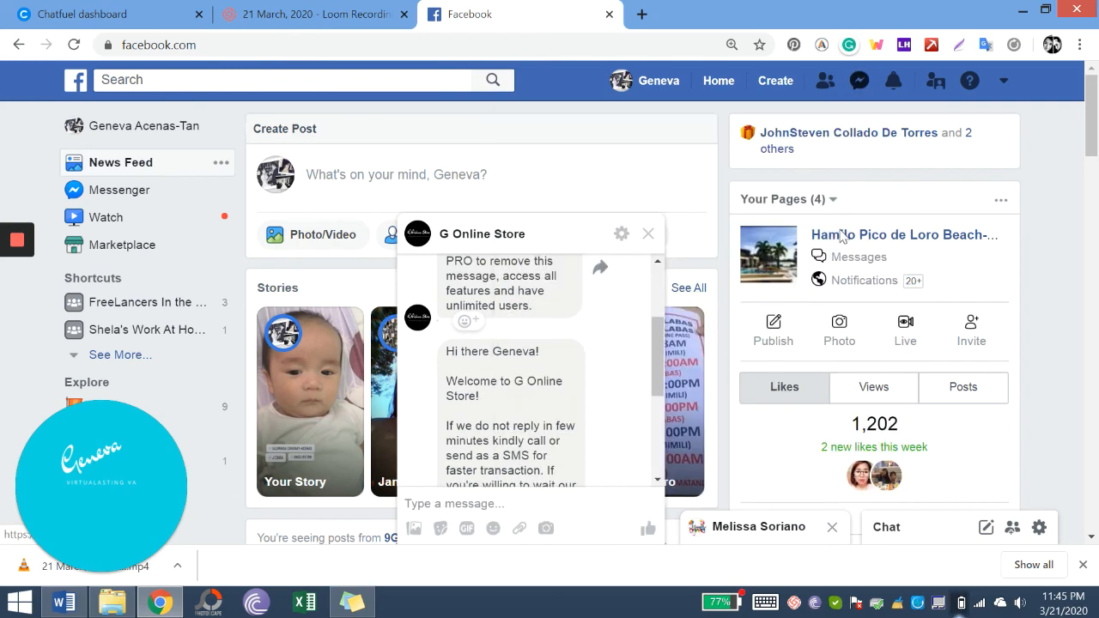
left_click(859, 86)
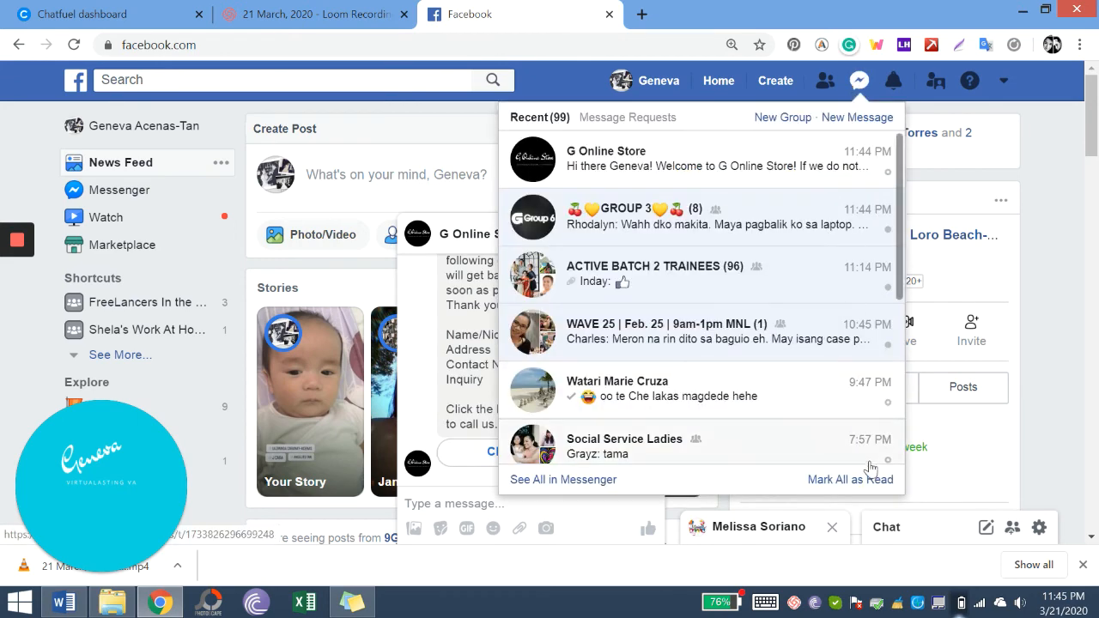
left_click(594, 478)
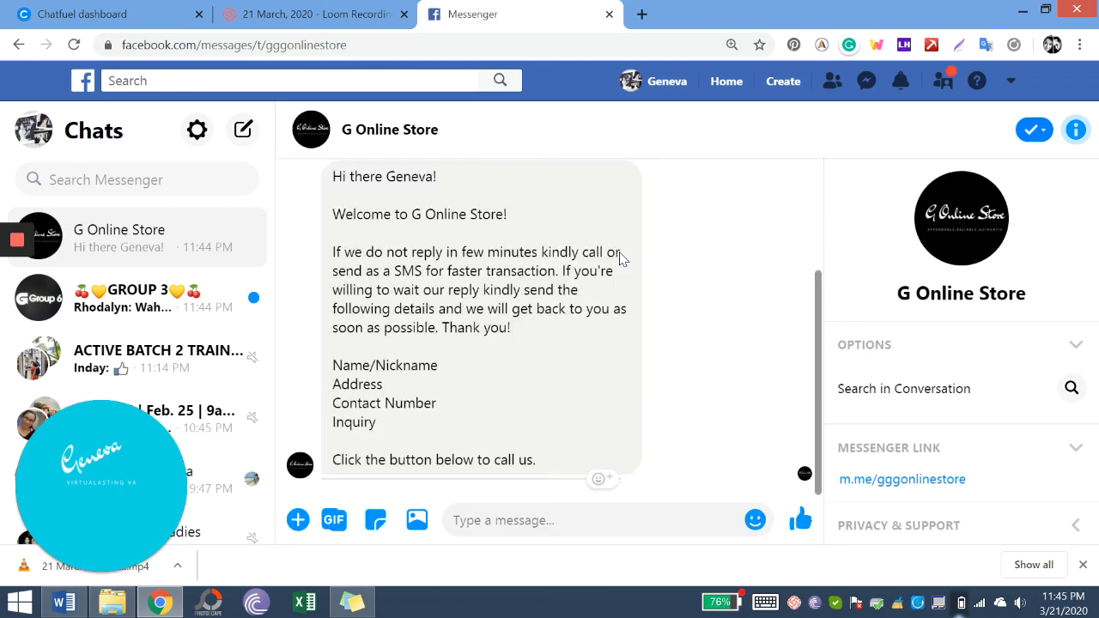
- Try the welcome message's Click me call button, then dismiss the call prompt and return to the chat
scroll(544, 240, "up", 3)
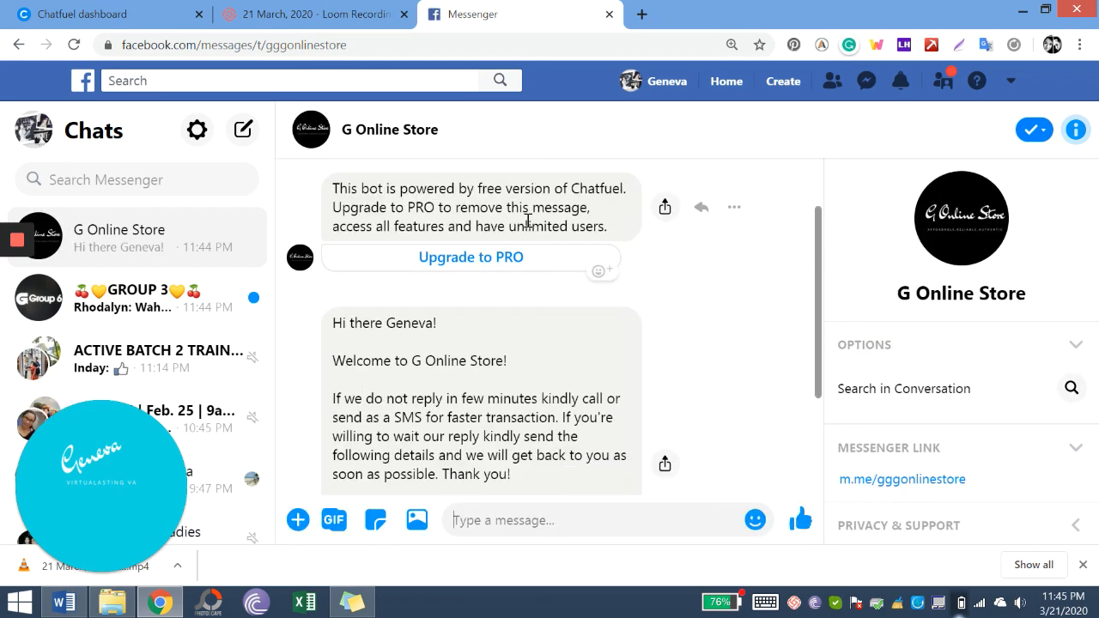
scroll(528, 224, "down", 2)
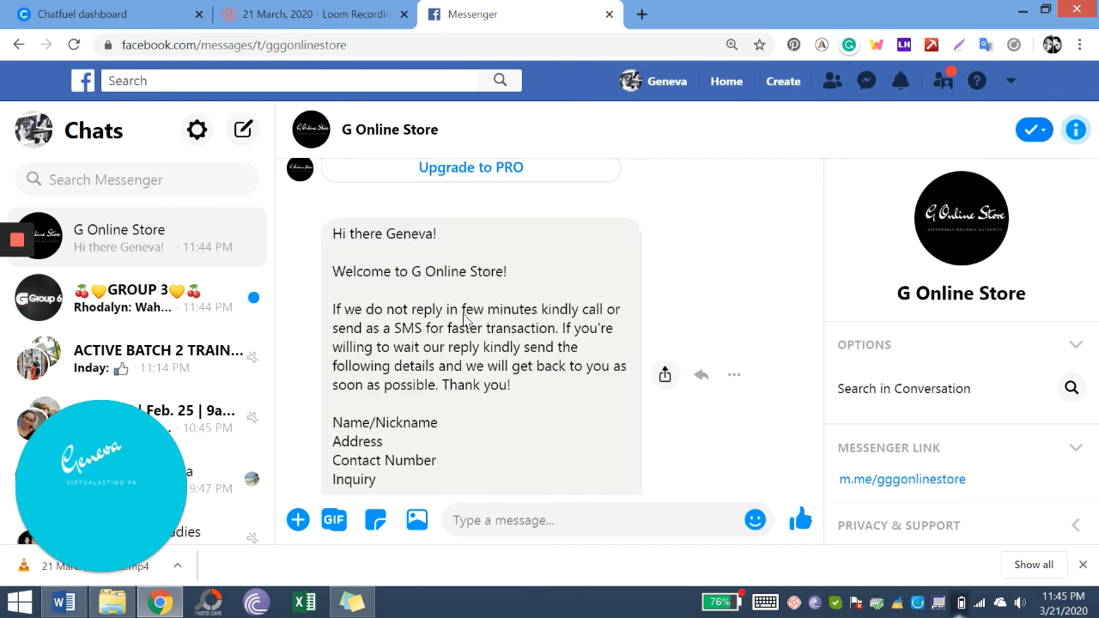
scroll(463, 319, "down", 1)
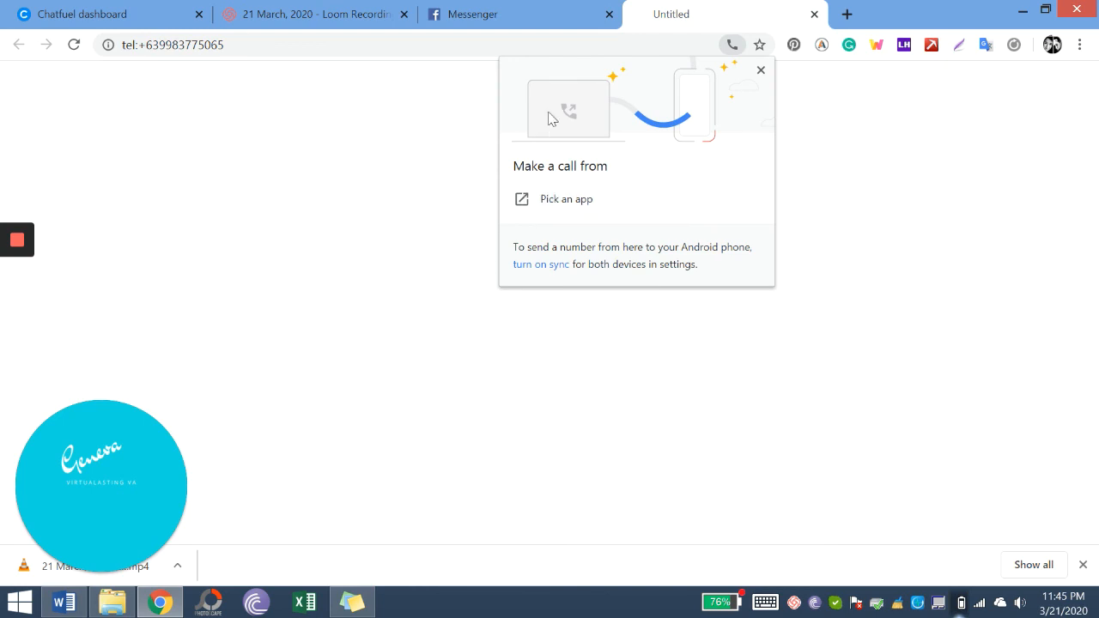
left_click(532, 9)
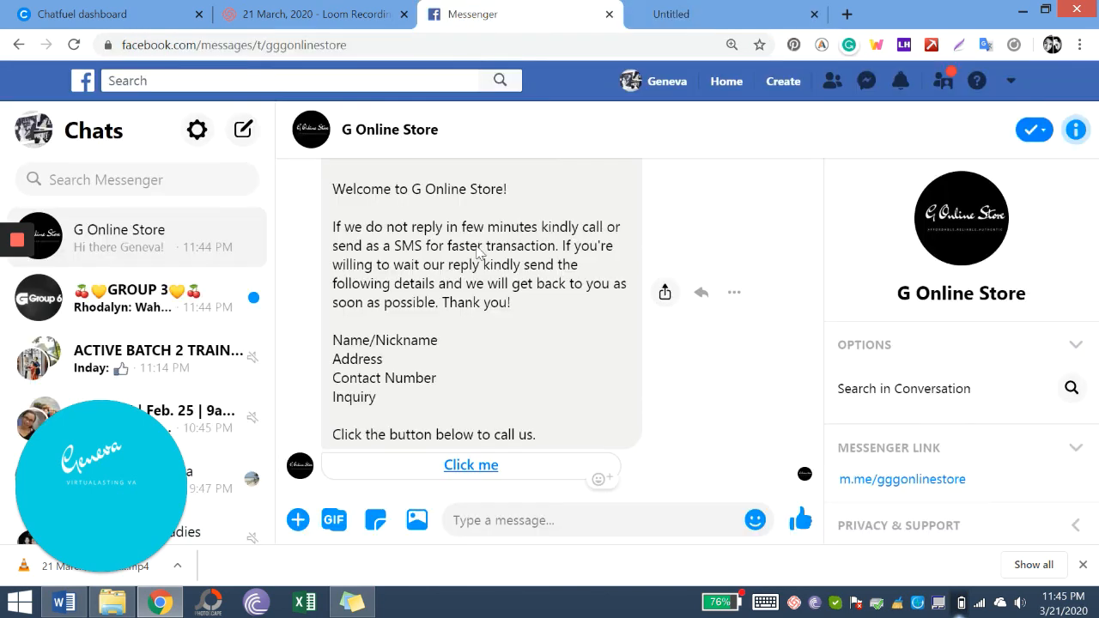
scroll(454, 266, "up", 1)
scroll(455, 264, "down", 1)
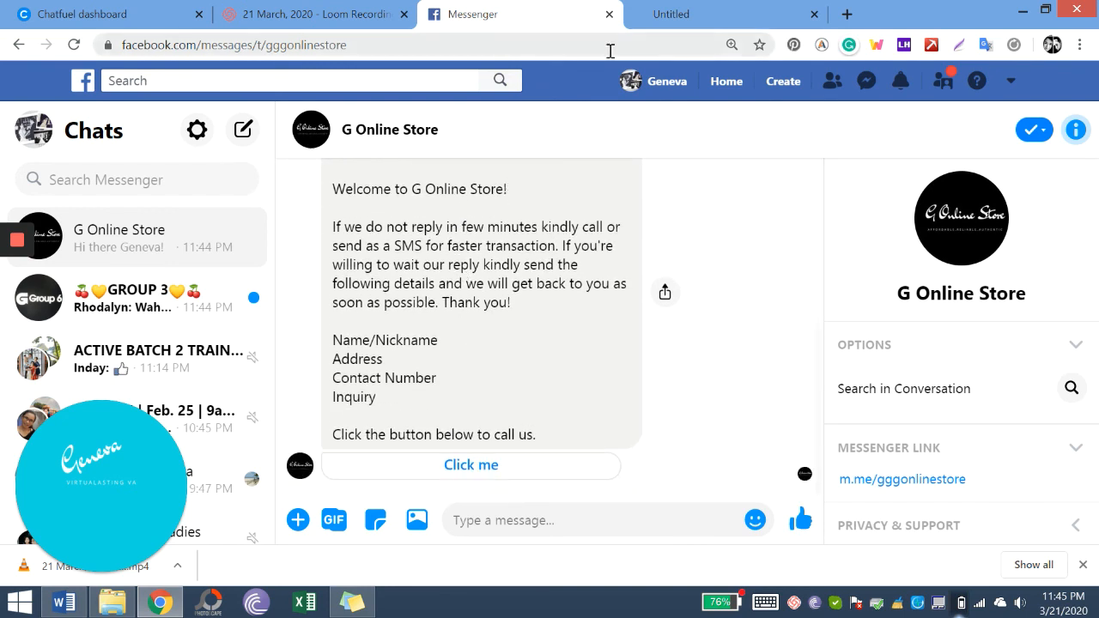
- Return to Chatfuel, dismiss the open-your-Messenger notice, and scroll up to the Click me button
left_click(103, 8)
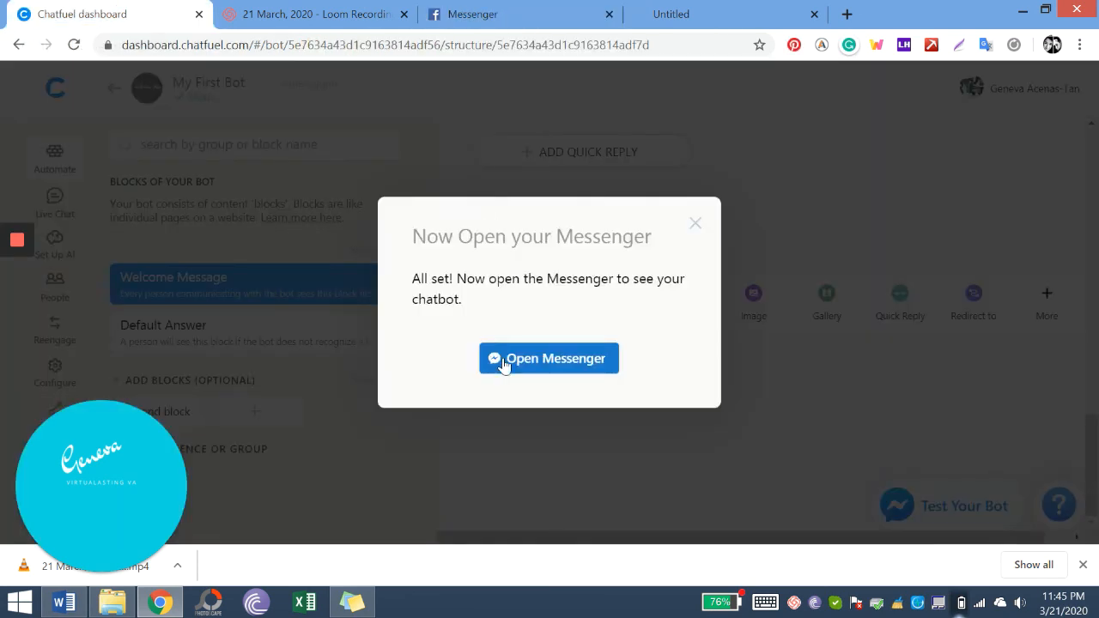
left_click(692, 232)
scroll(659, 279, "up", 2)
scroll(657, 279, "down", 1)
scroll(655, 280, "up", 5)
scroll(657, 279, "up", 2)
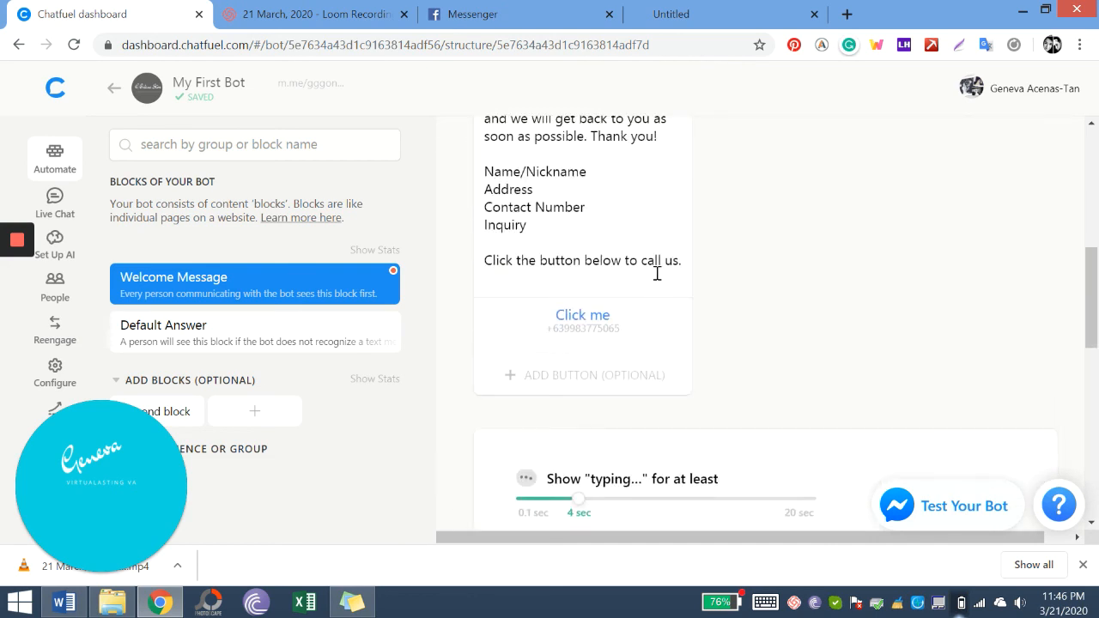